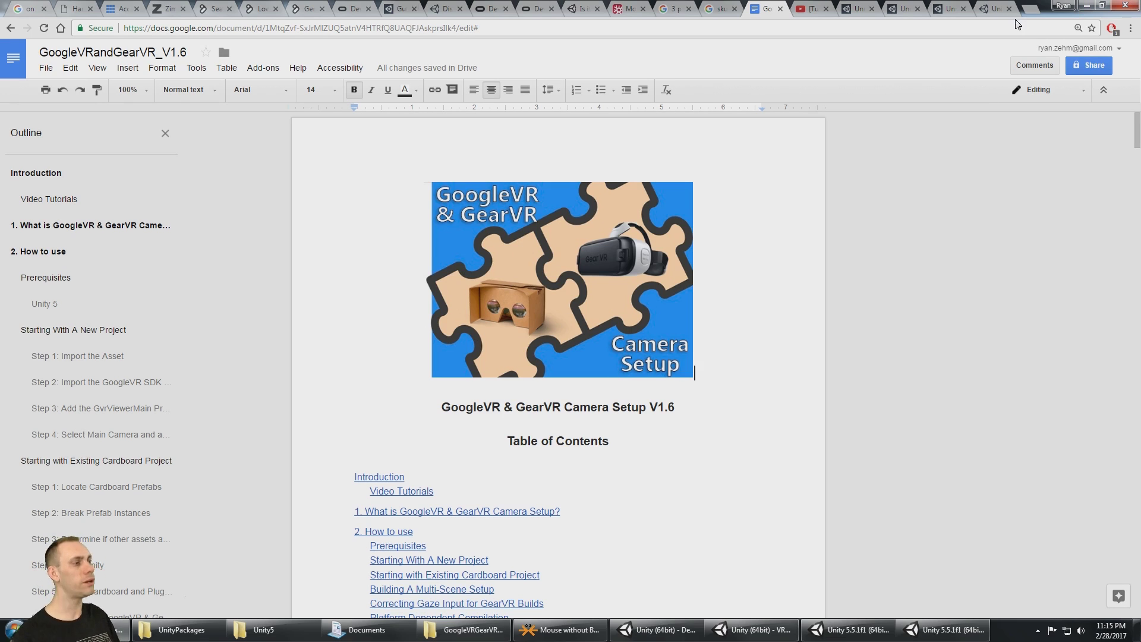
# Switch to the unity3d.com Daydream page, whose screenshot shows Virtual Reality Supported with the Daydream SDK.
pyautogui.click(993, 8)
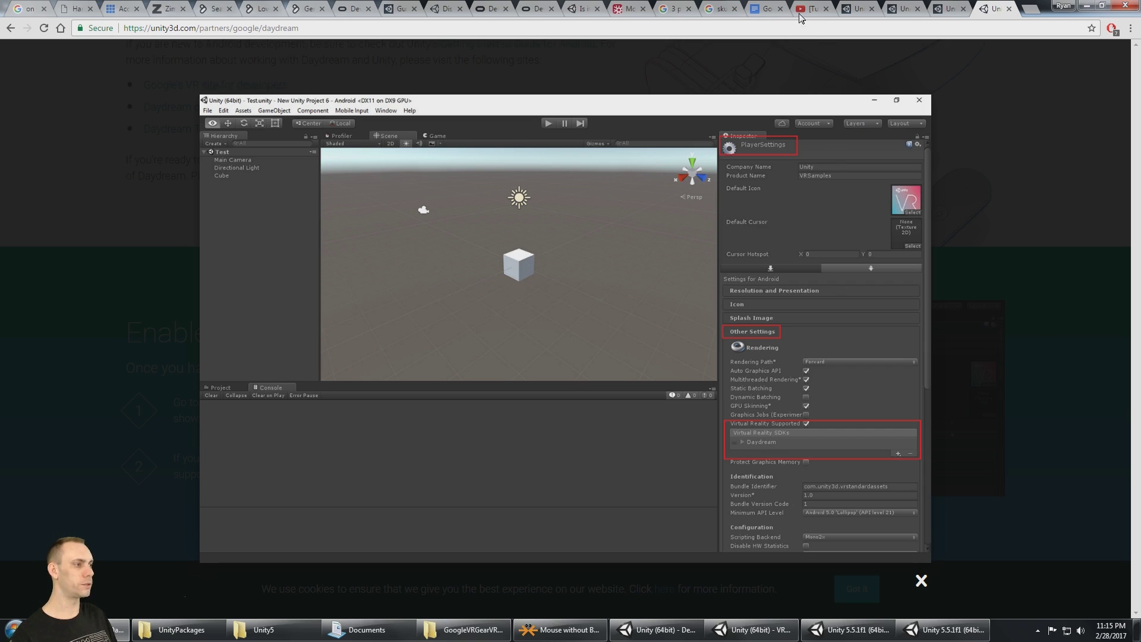
# Return to the GoogleVR setup document in Google Docs.
pyautogui.click(772, 9)
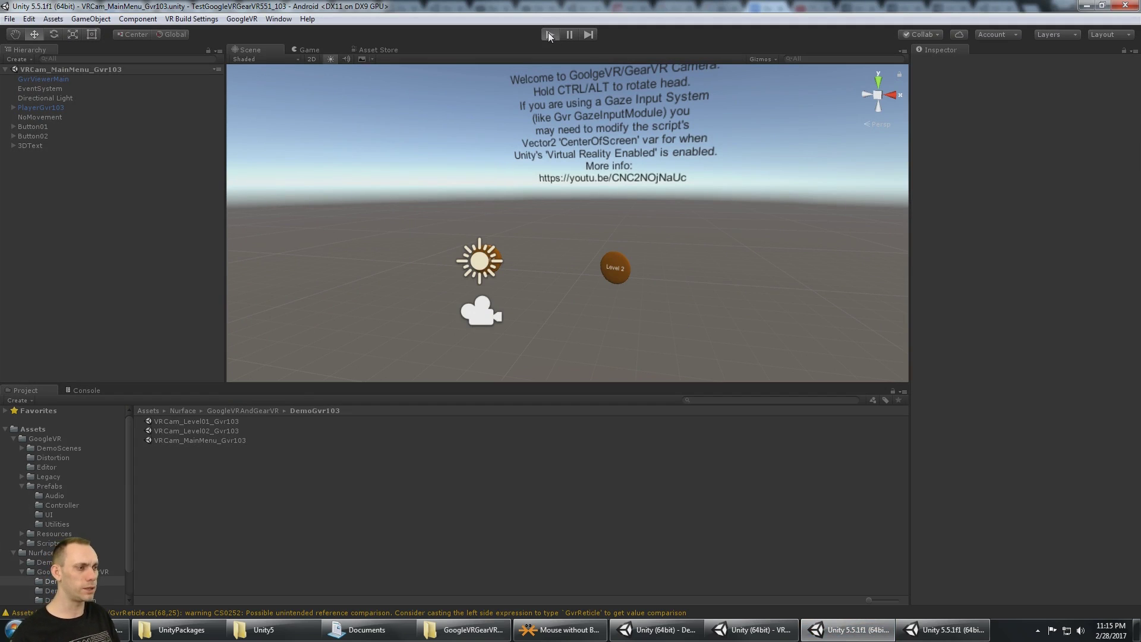
# Play the main menu scene in split-screen VR, looking around and entering Level 1.
pyautogui.hotkey('ctrl', 'p')
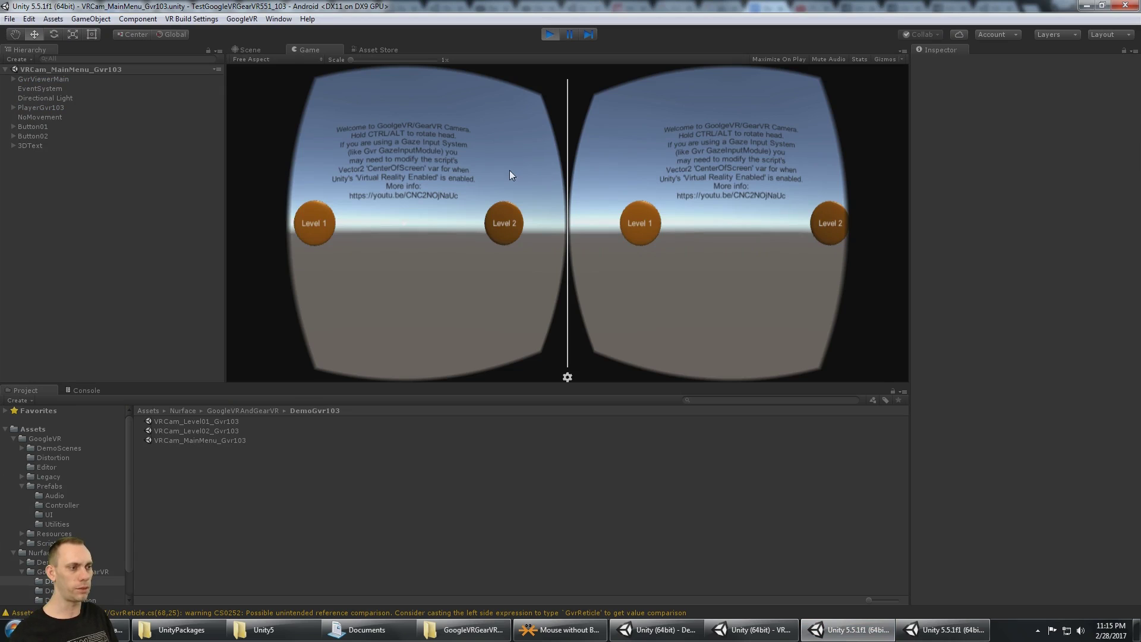
pyautogui.press('alt')
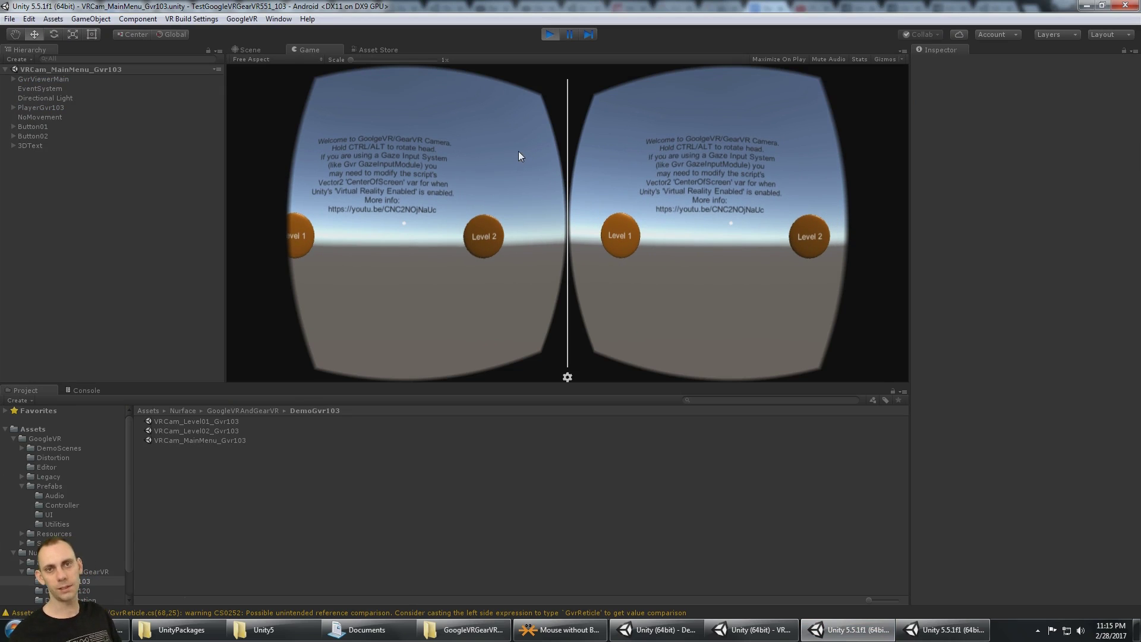
pyautogui.press('alt')
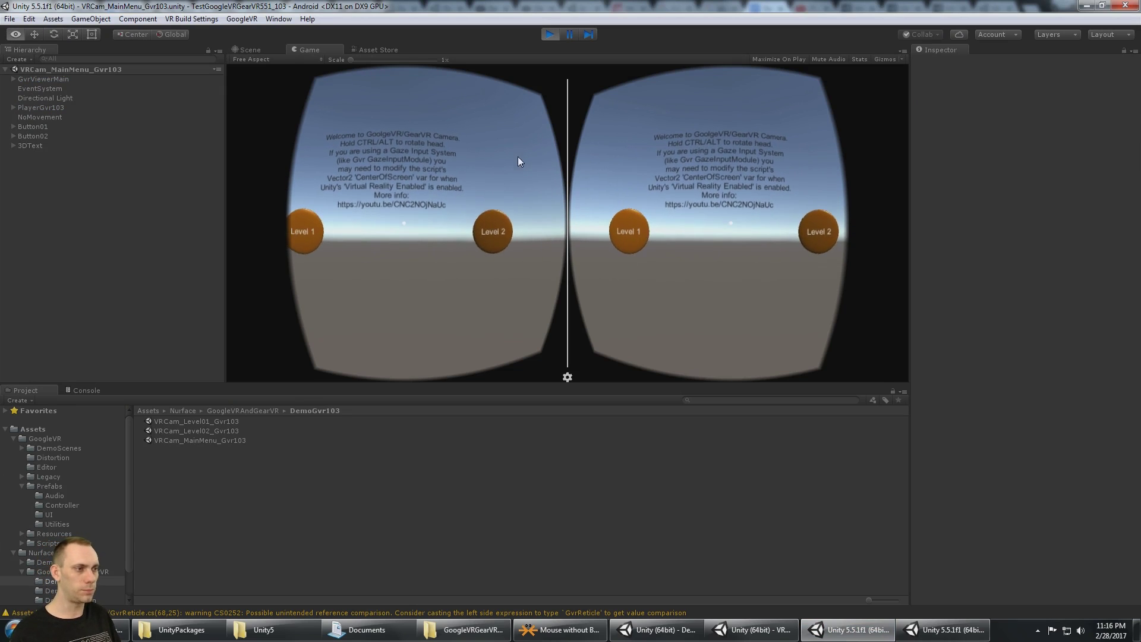
pyautogui.press('alt')
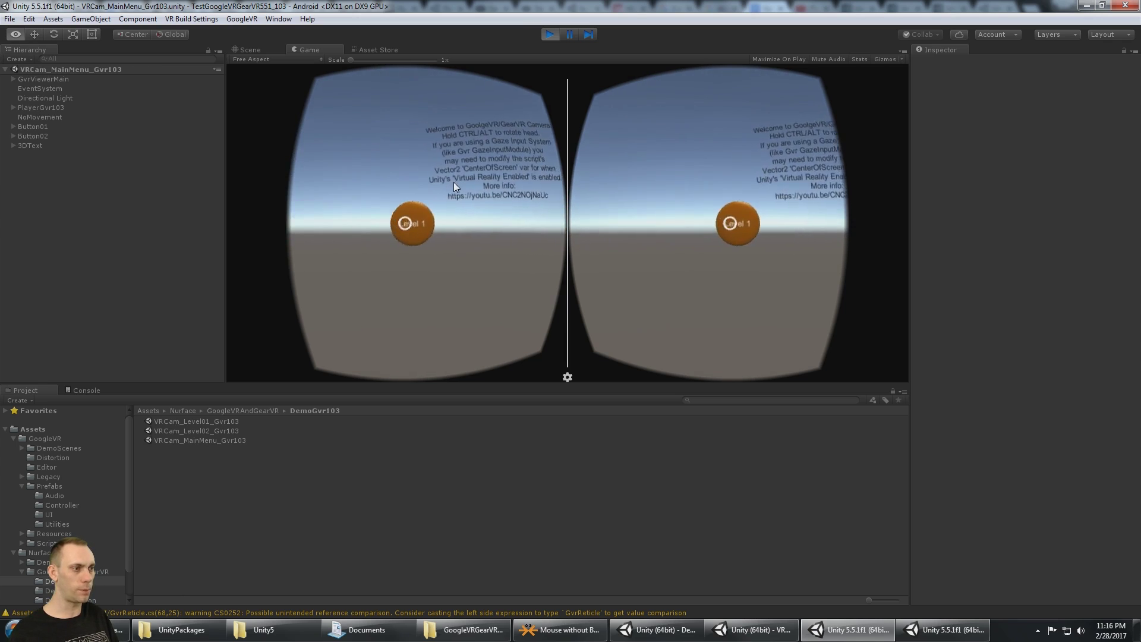
pyautogui.keyDown('alt'); pyautogui.click(454, 181); pyautogui.keyUp('alt')
pyautogui.press('alt')
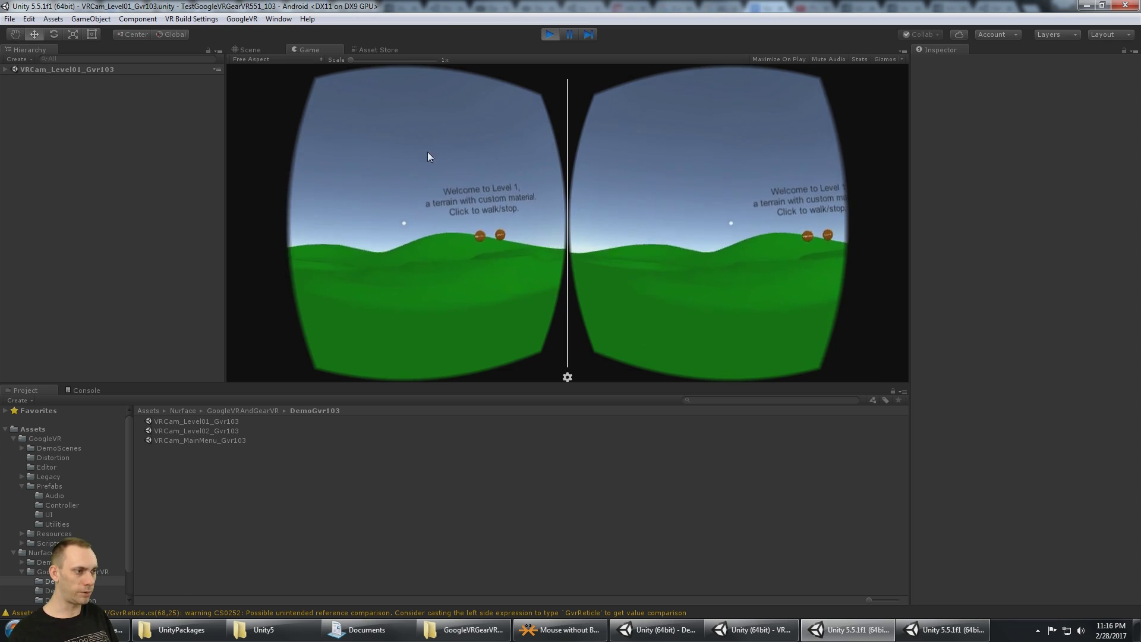
pyautogui.press('alt')
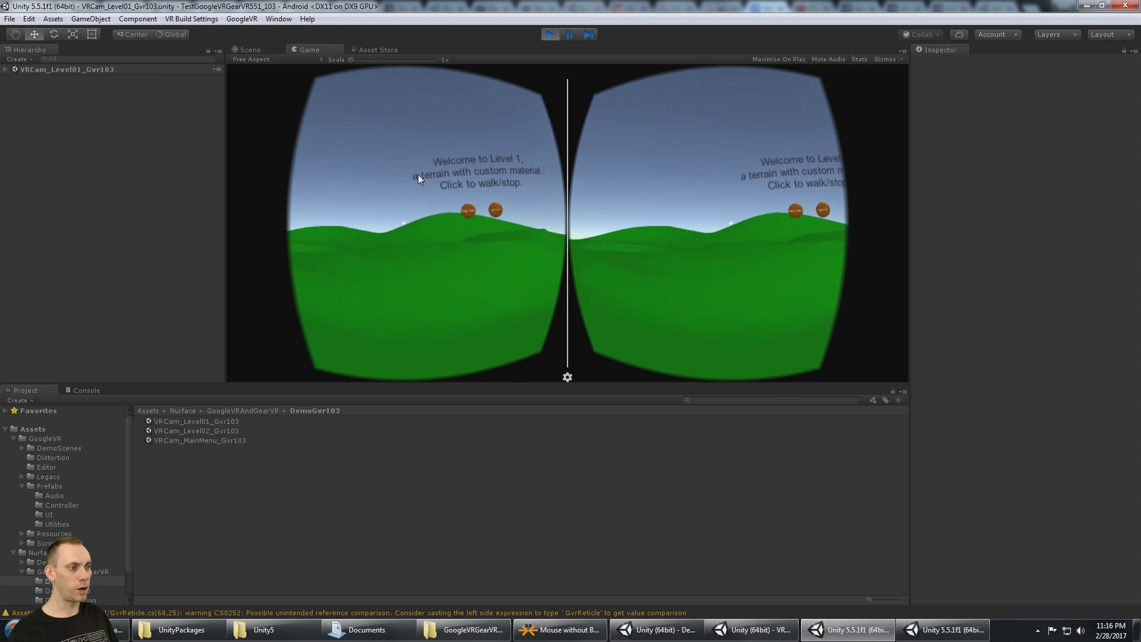
# Load Level 2, return to the main menu, and stop play mode.
pyautogui.press('alt')
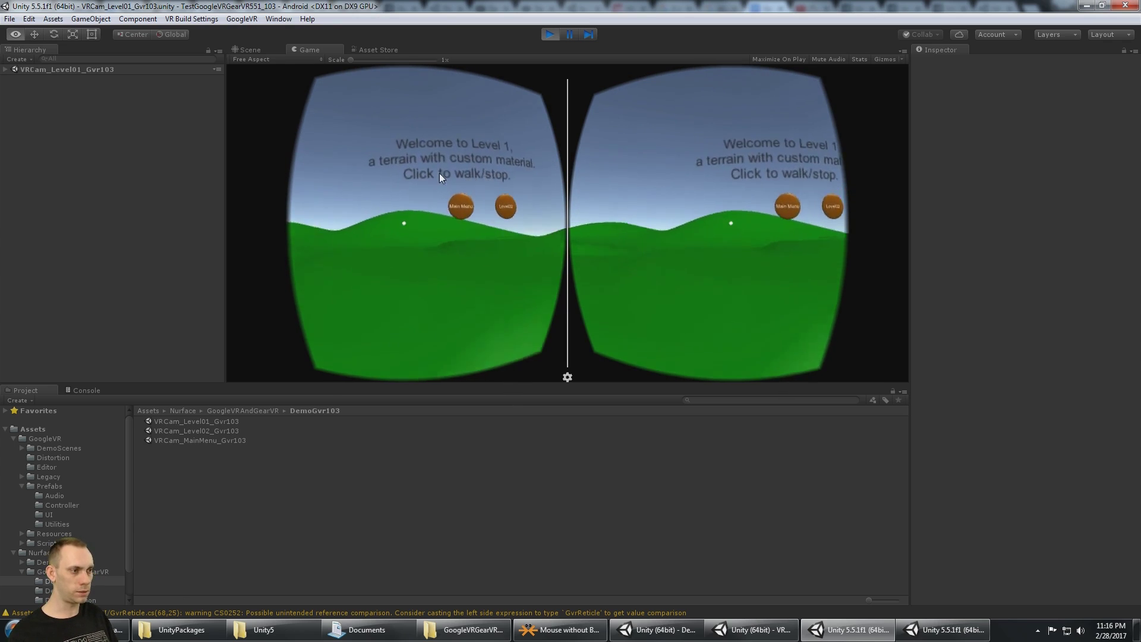
pyautogui.click(497, 173)
pyautogui.press('alt')
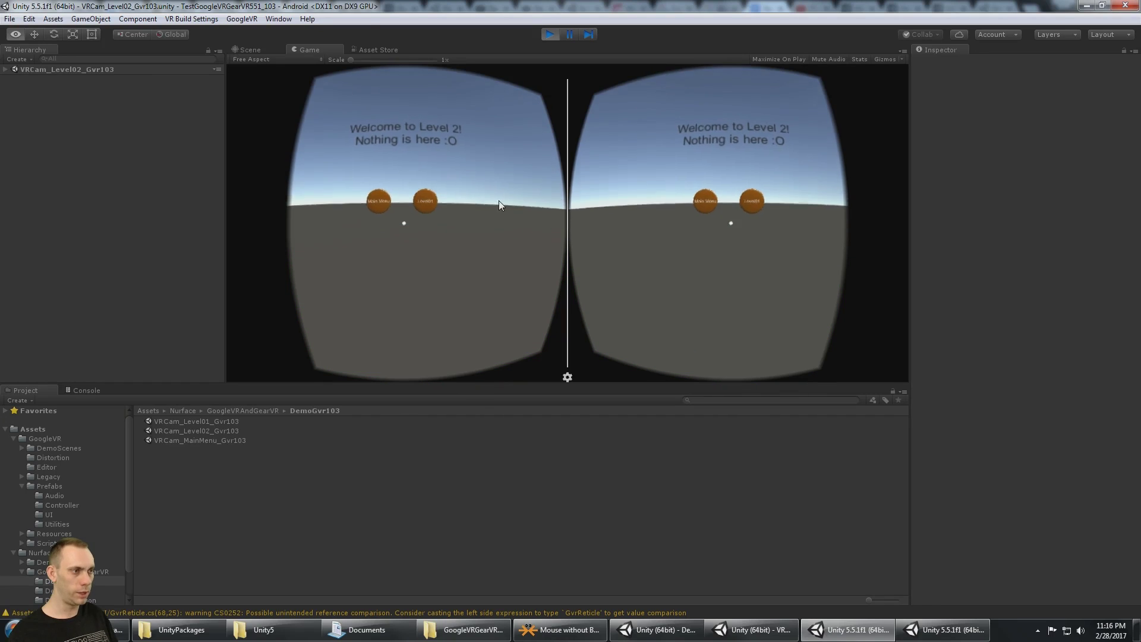
pyautogui.click(490, 173)
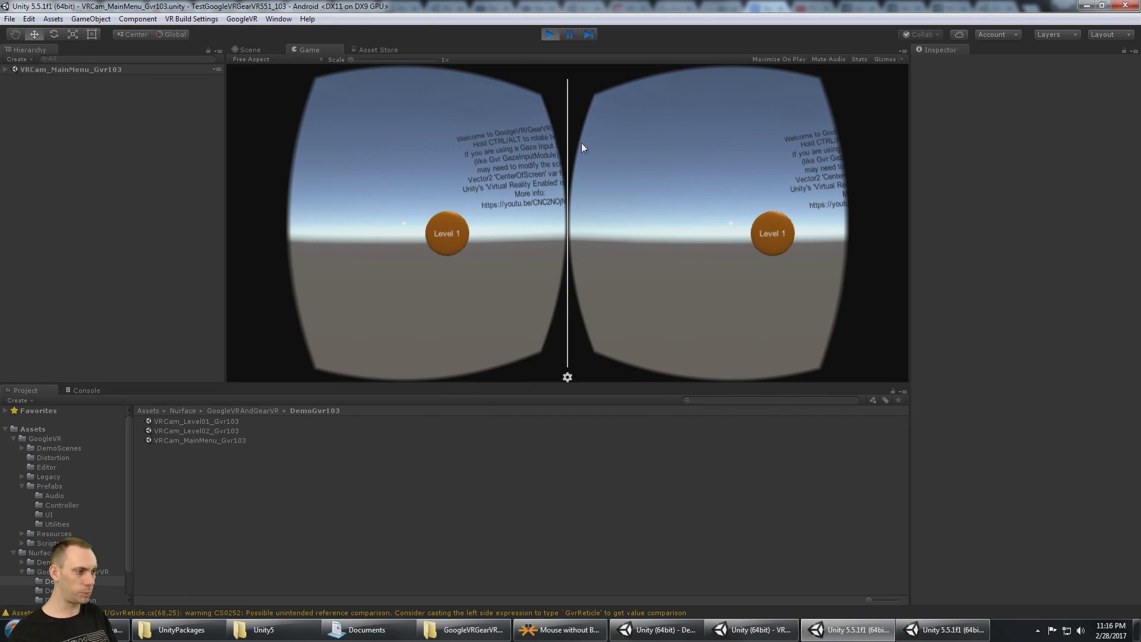
pyautogui.click(550, 35)
pyautogui.click(207, 20)
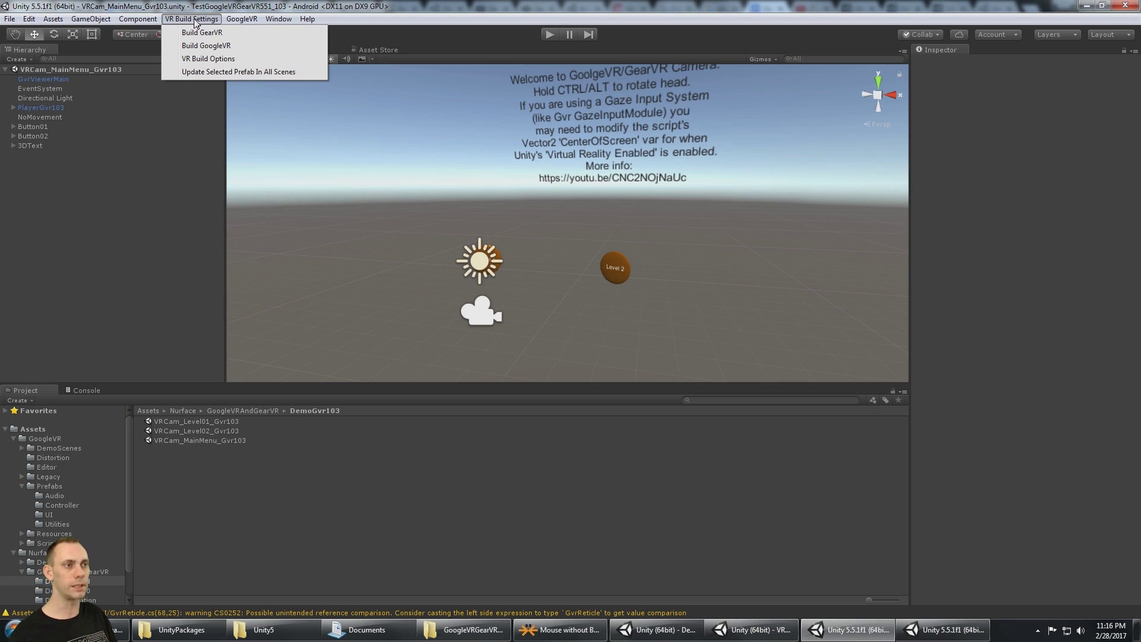
# Apply the GearVR build configuration and play-test the scene in a single non-split view.
pyautogui.click(220, 35)
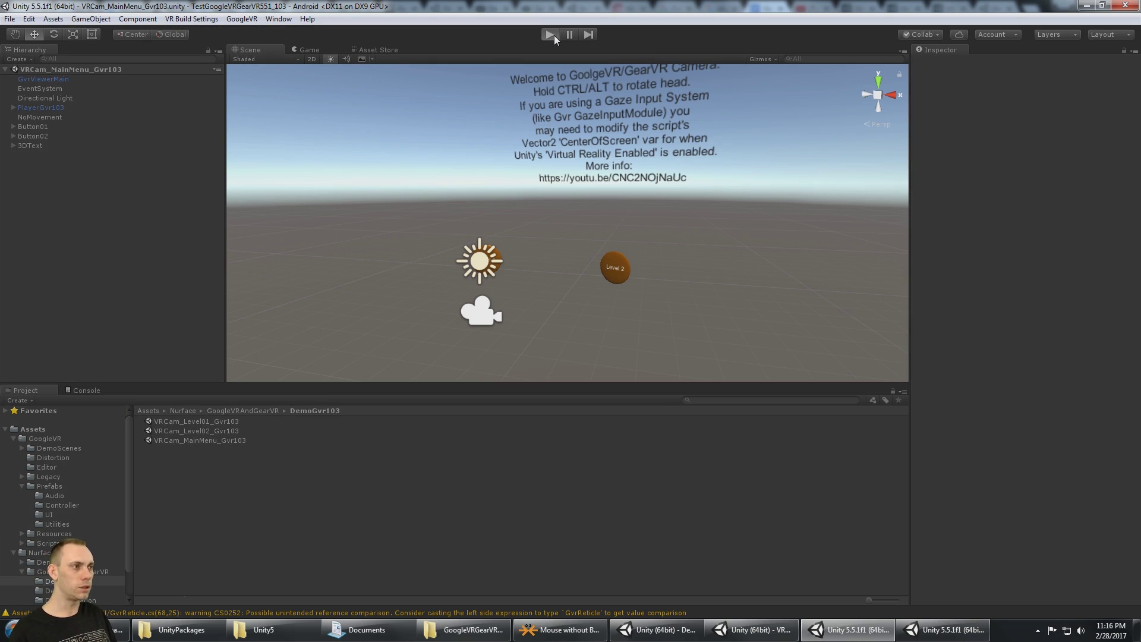
pyautogui.click(554, 34)
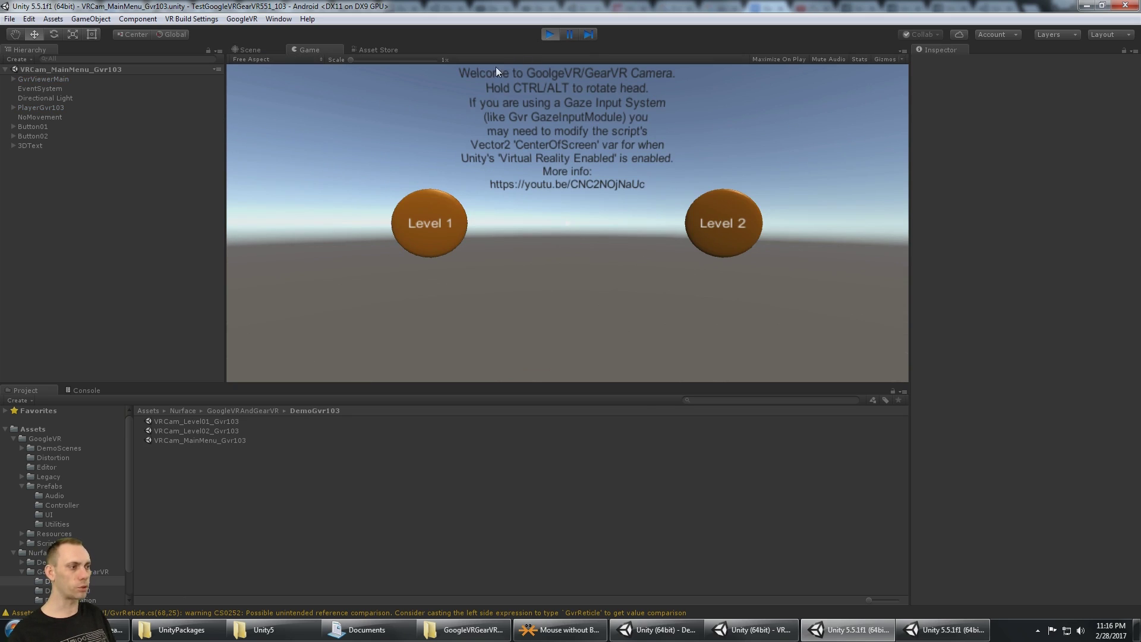
pyautogui.click(547, 35)
pyautogui.click(9, 18)
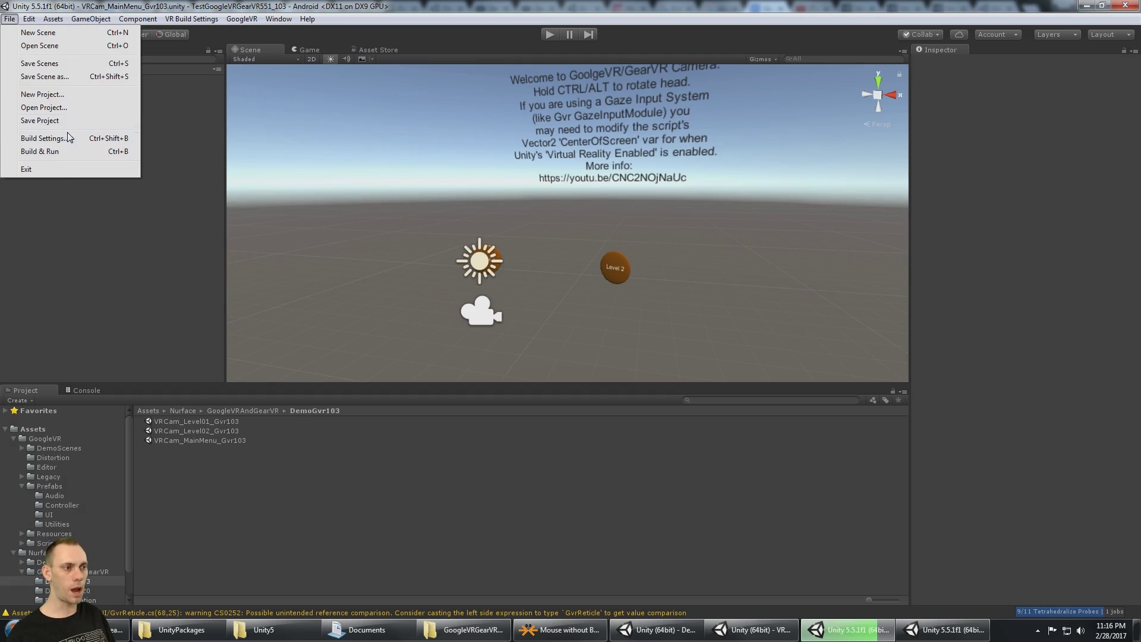
# Show Player Settings from the Build Settings window, then close Build Settings.
pyautogui.click(42, 138)
pyautogui.click(333, 417)
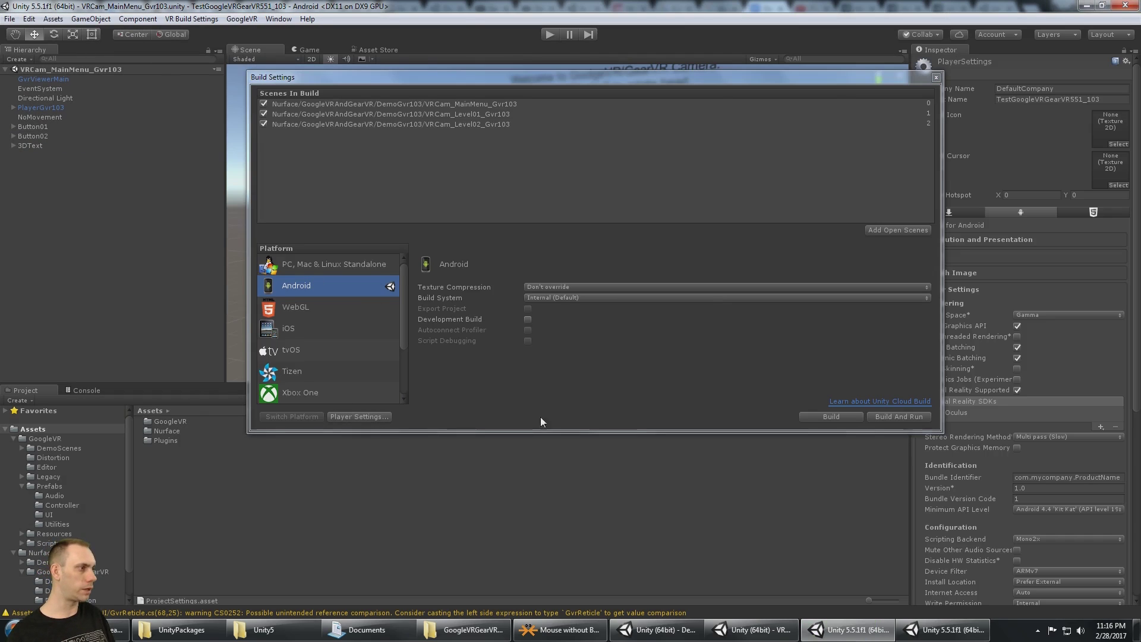
pyautogui.moveTo(822, 85); pyautogui.dragTo(754, 93)
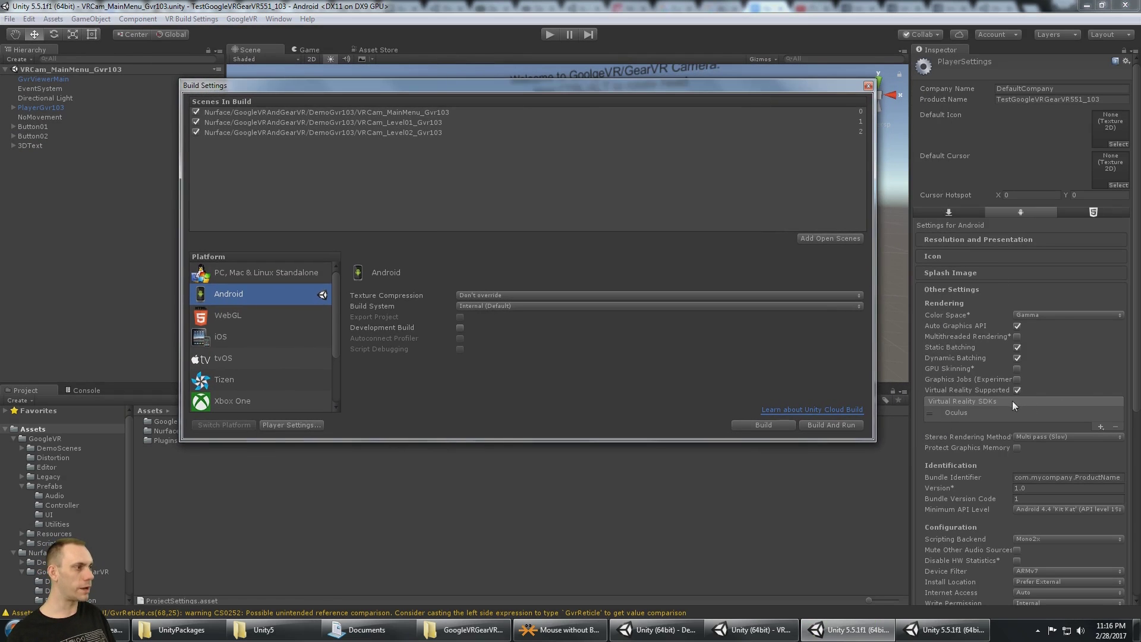
pyautogui.click(868, 85)
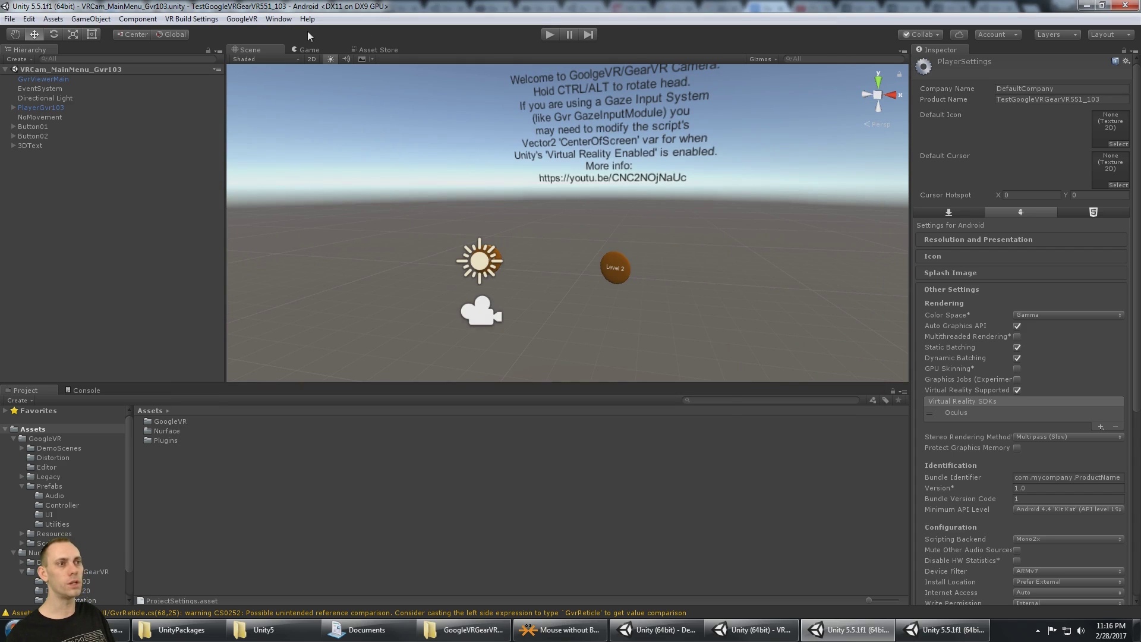
# Apply the GoogleVR build configuration and play the scene in split-screen VR.
pyautogui.click(198, 22)
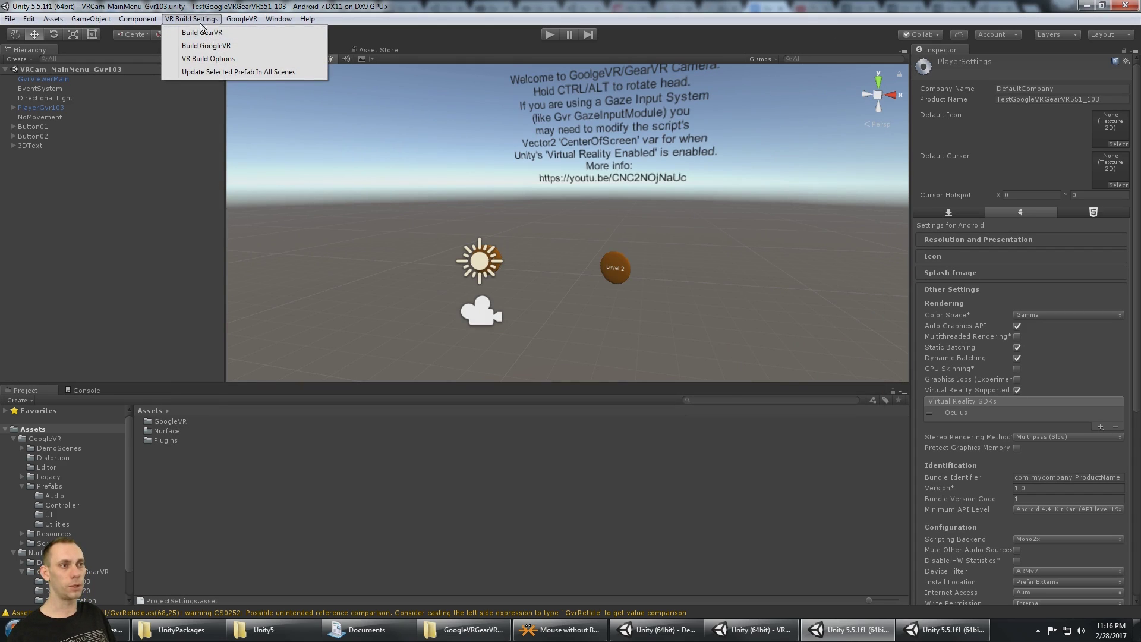
pyautogui.click(213, 37)
pyautogui.click(10, 19)
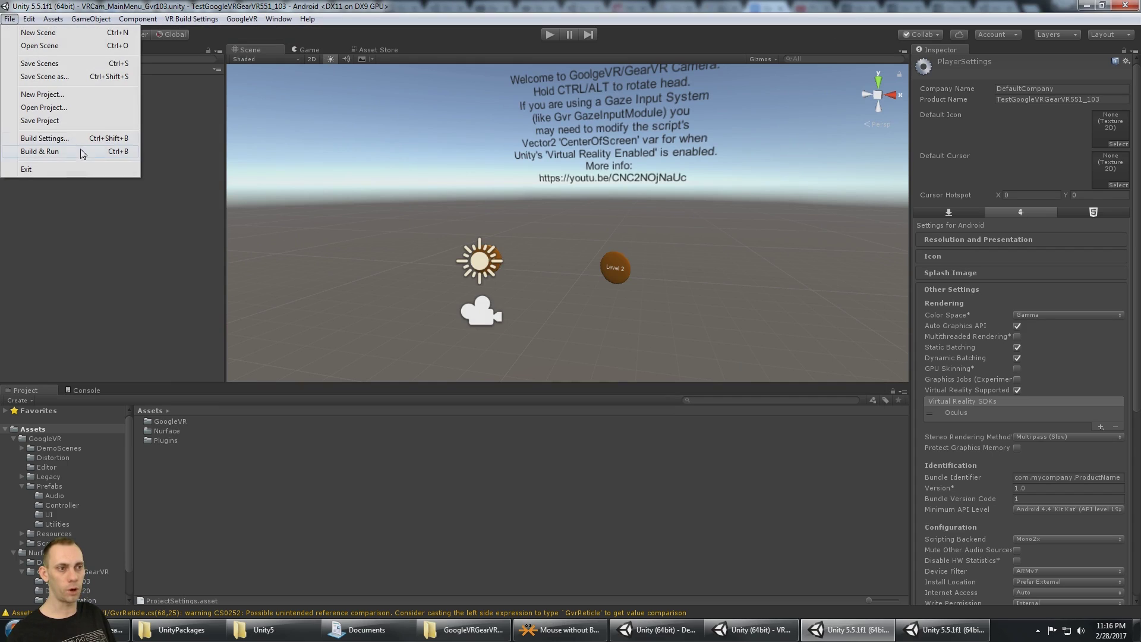
pyautogui.click(192, 18)
pyautogui.click(206, 45)
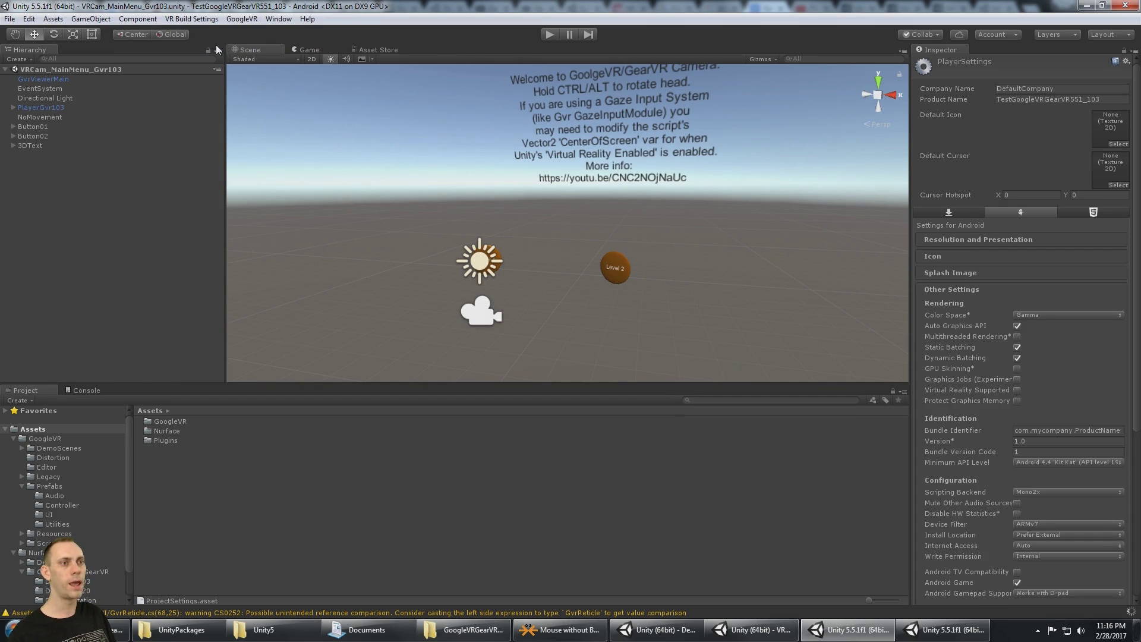
pyautogui.click(10, 19)
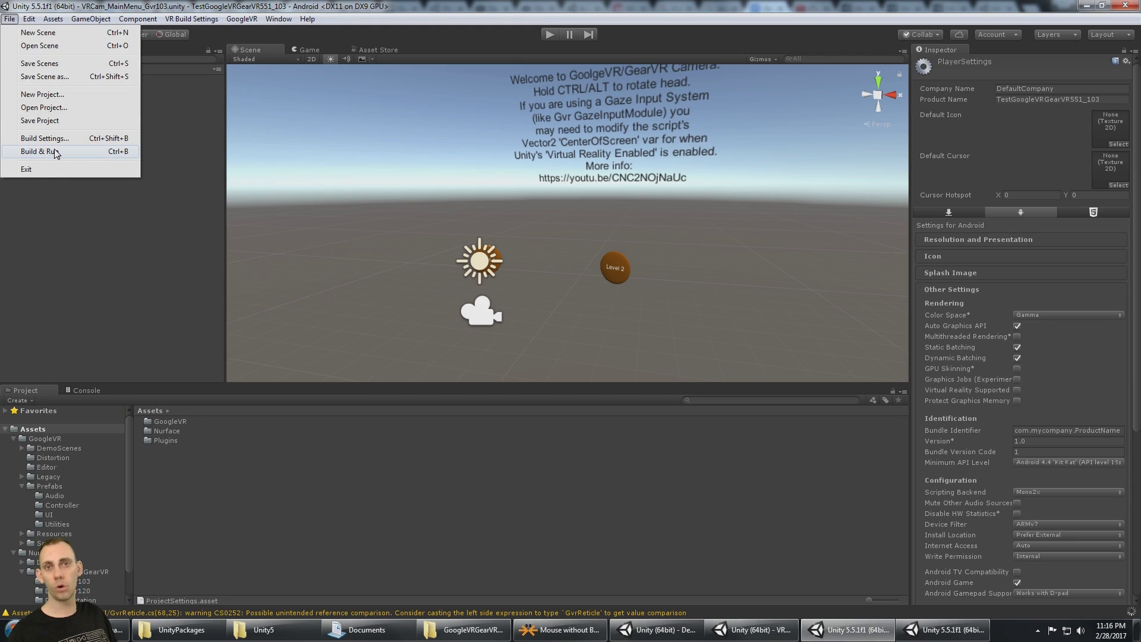
pyautogui.click(556, 68)
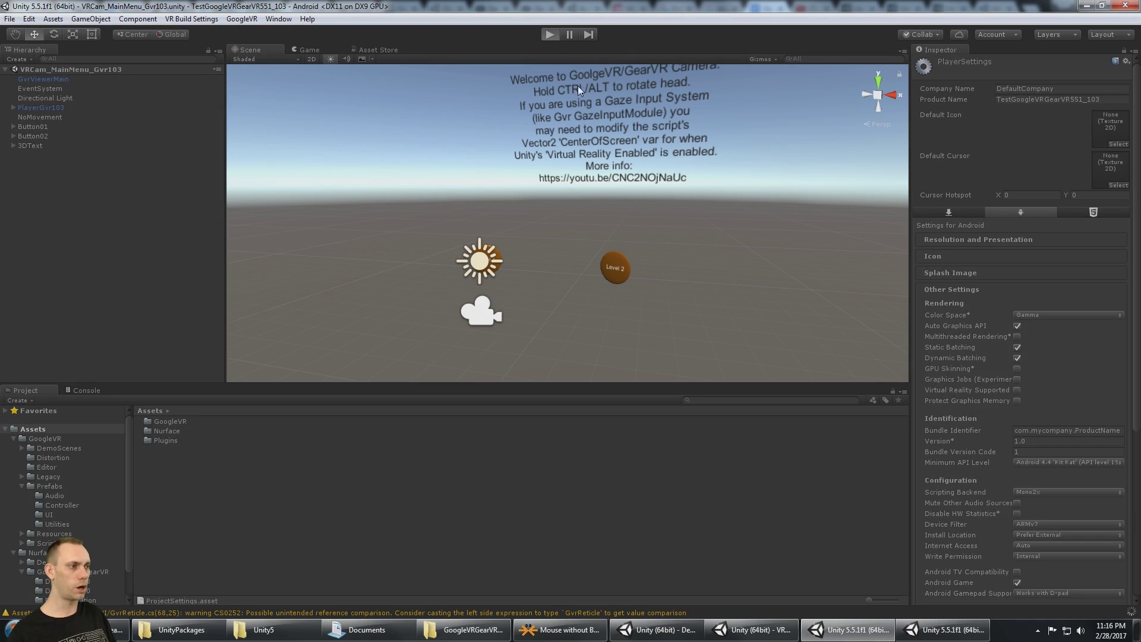
pyautogui.hotkey('ctrl', 'p')
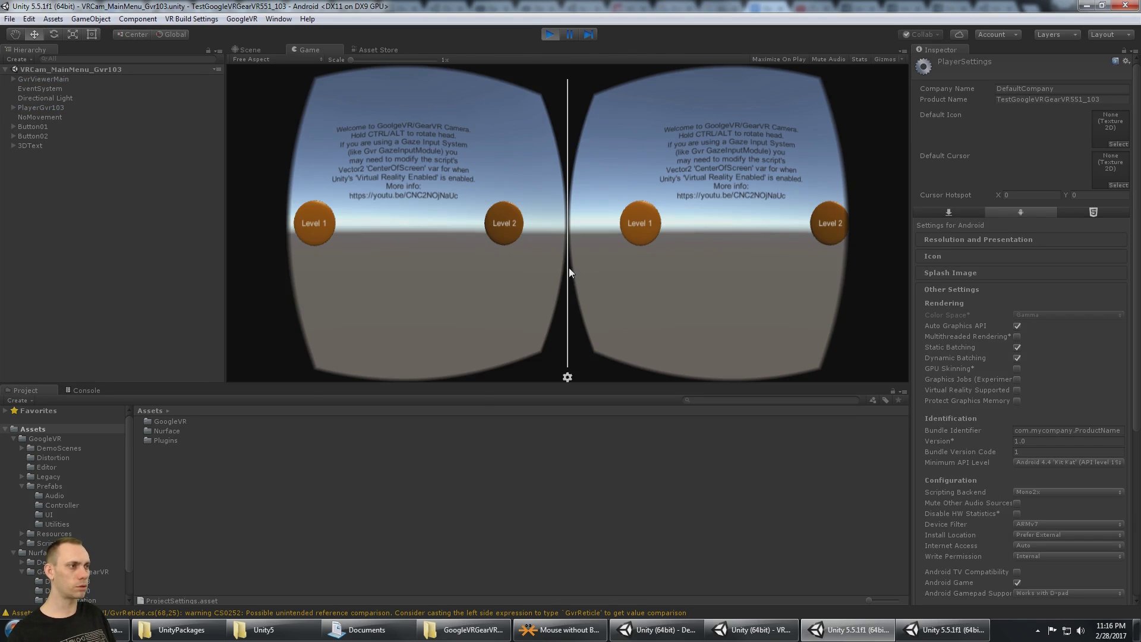
# Stop play mode and move to the new empty project's Untitled scene.
pyautogui.click(549, 34)
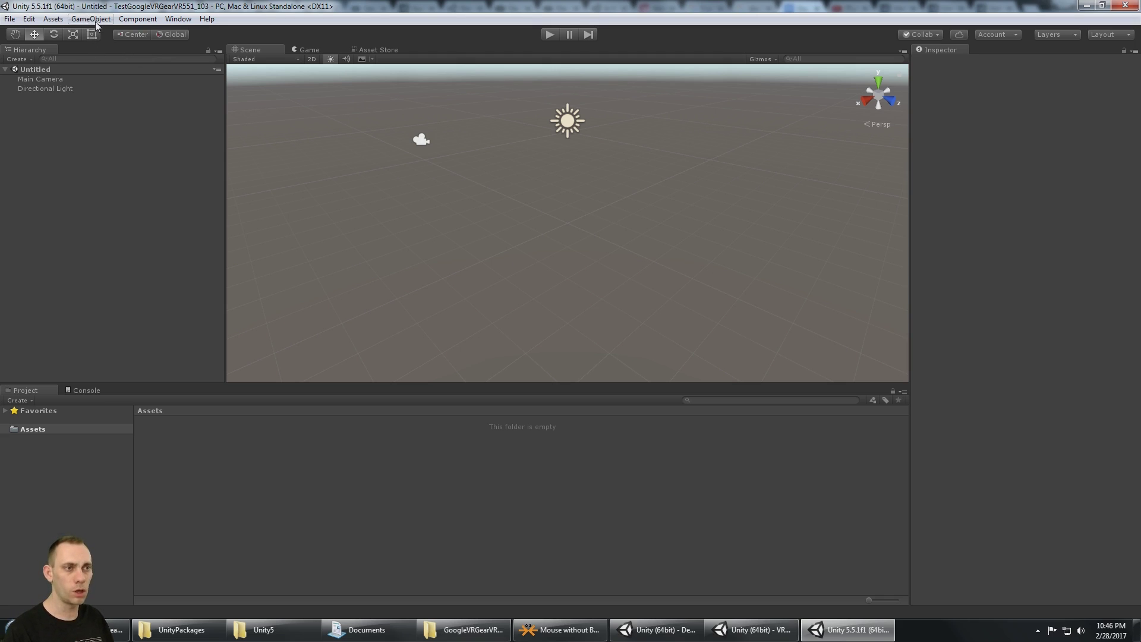
# Import GoogleVRGearVRCamera_V16d.unitypackage as a custom package and expand the Nurface folder.
pyautogui.click(30, 21)
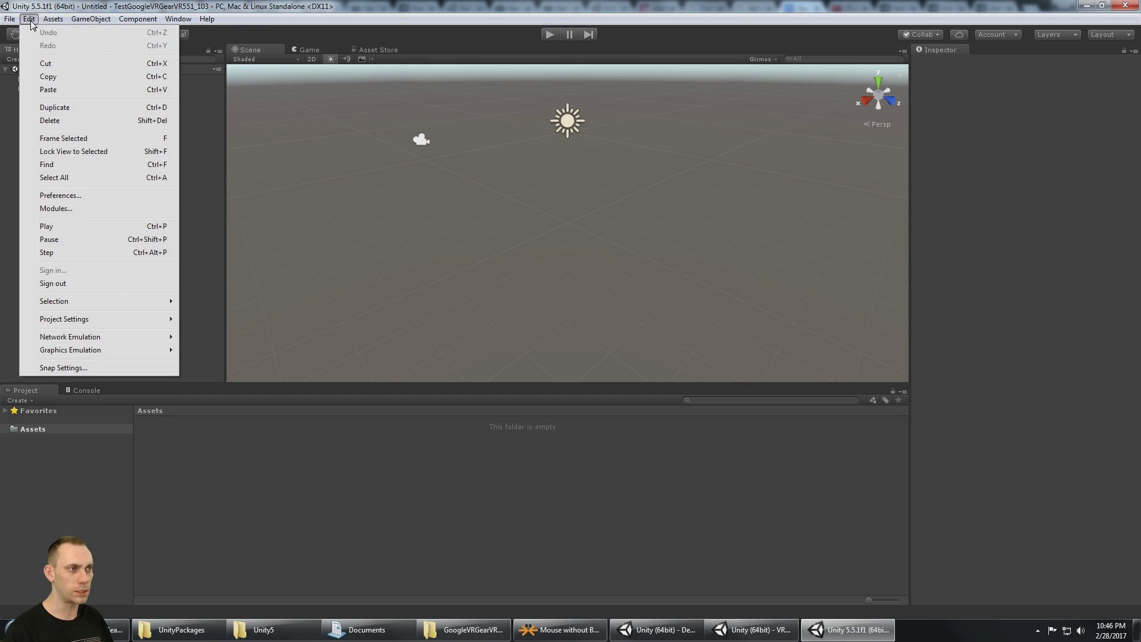
pyautogui.moveTo(133, 121)
pyautogui.click(241, 117)
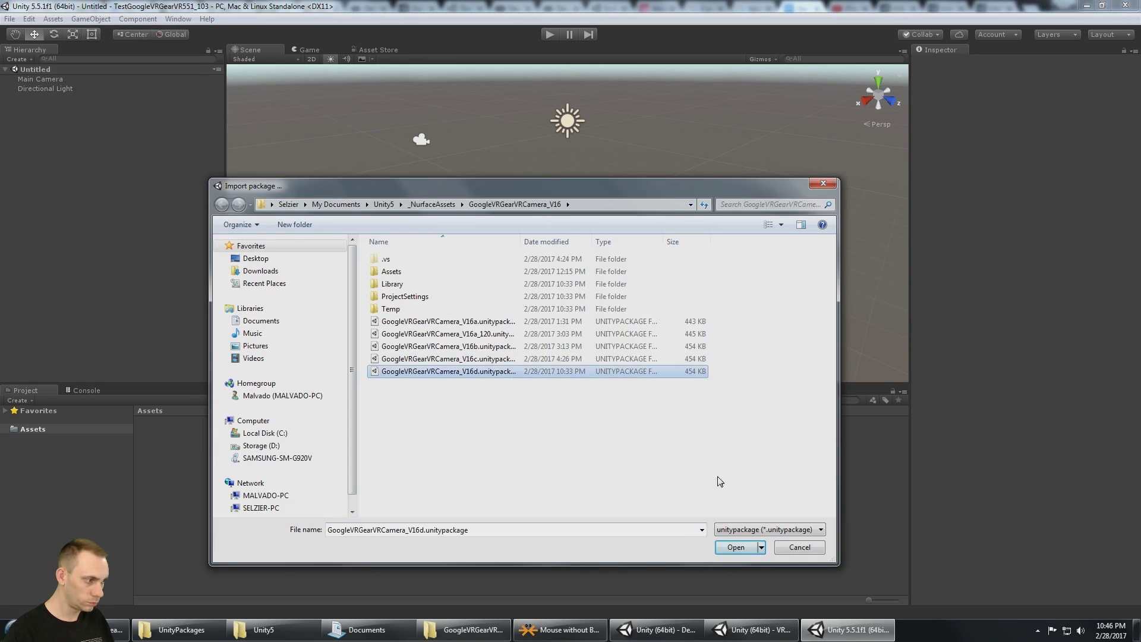
pyautogui.click(736, 547)
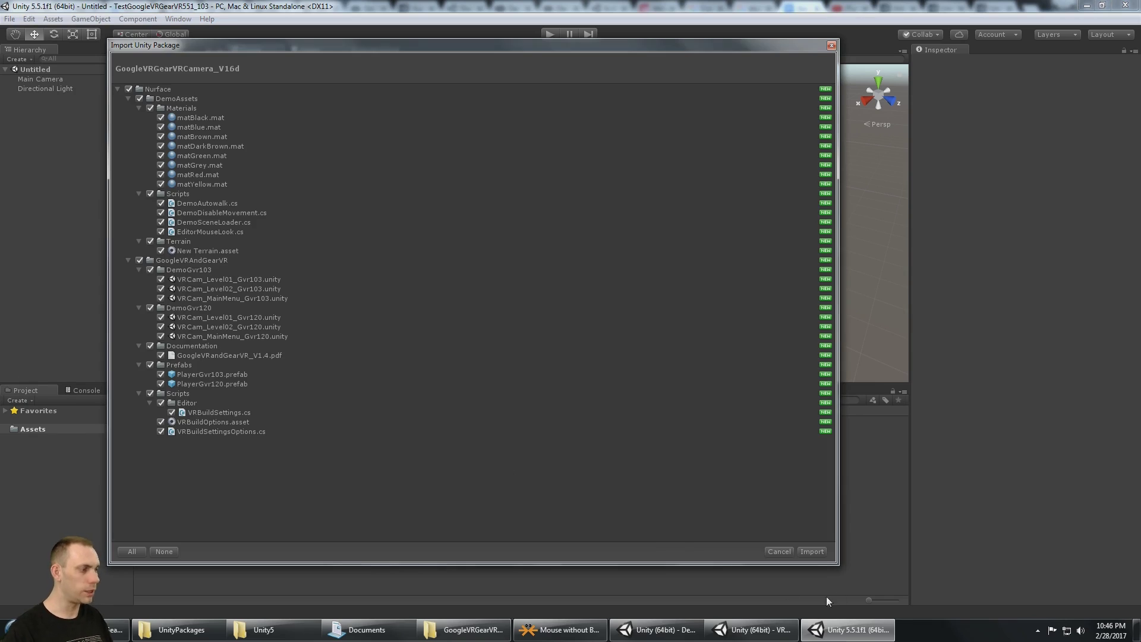
pyautogui.click(817, 552)
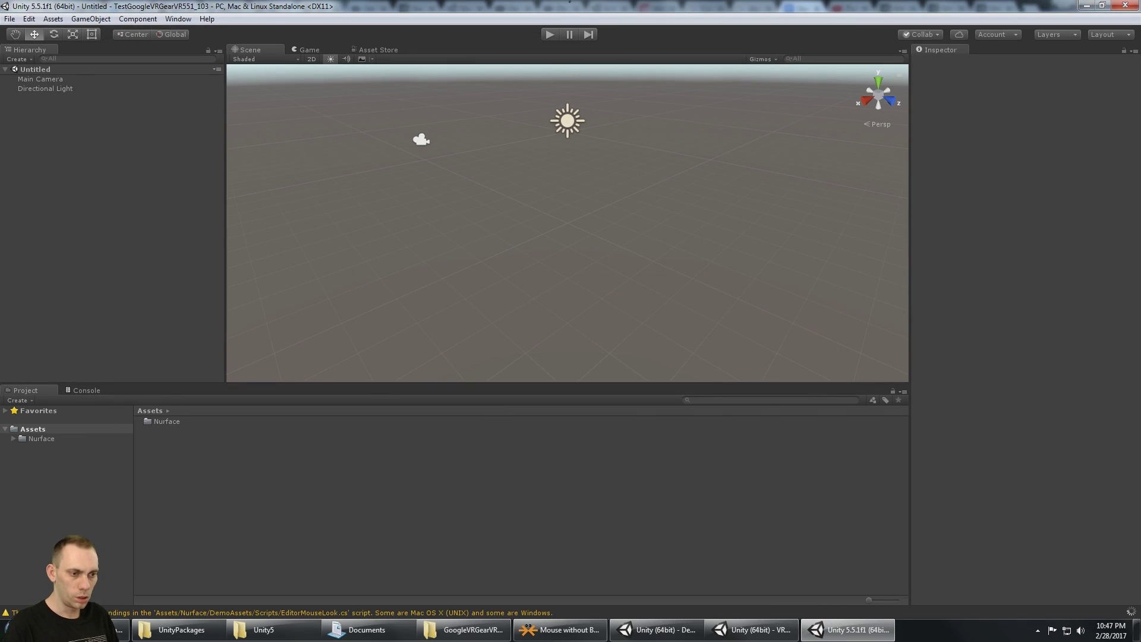
pyautogui.click(14, 439)
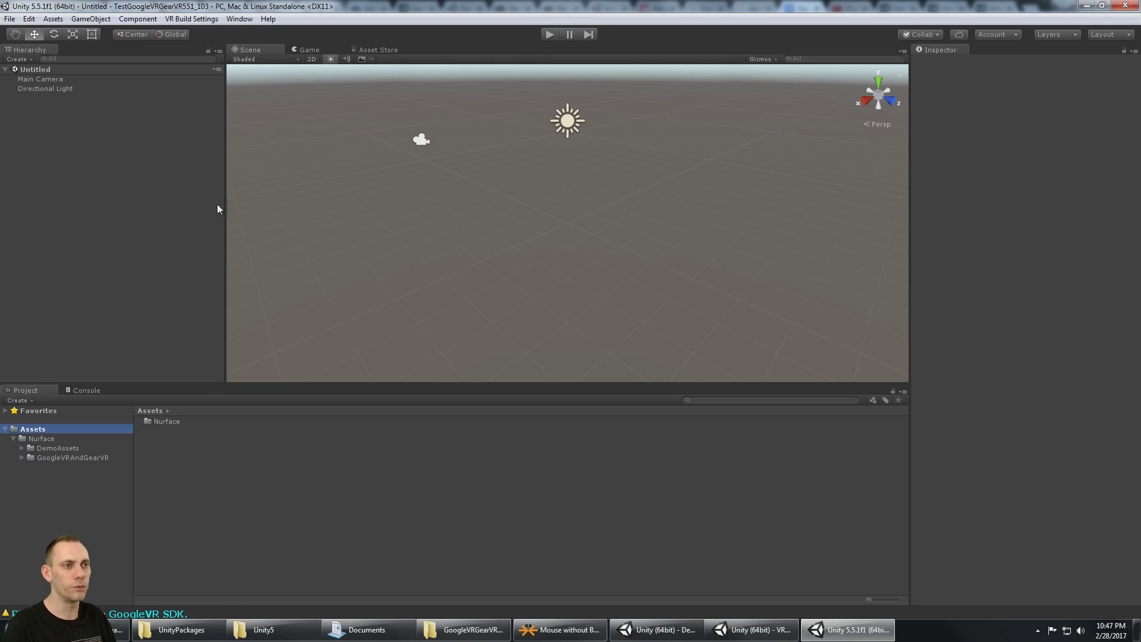
# Open GoogleVRForUnity.unitypackage as a custom package for import.
pyautogui.click(53, 20)
pyautogui.moveTo(32, 26)
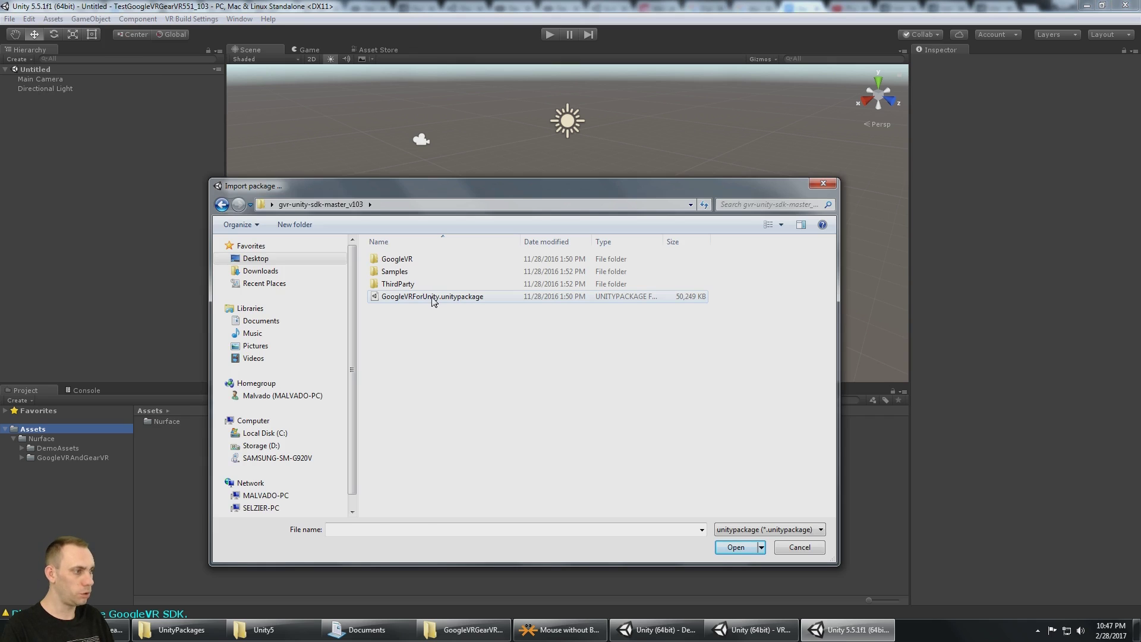
pyautogui.click(435, 300)
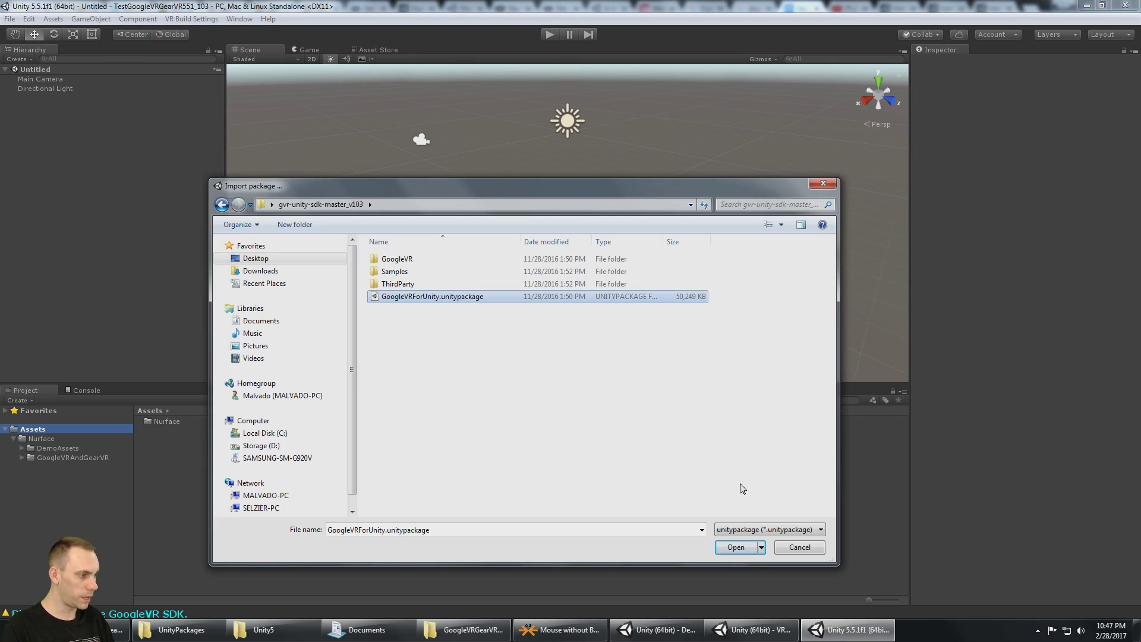
pyautogui.click(743, 552)
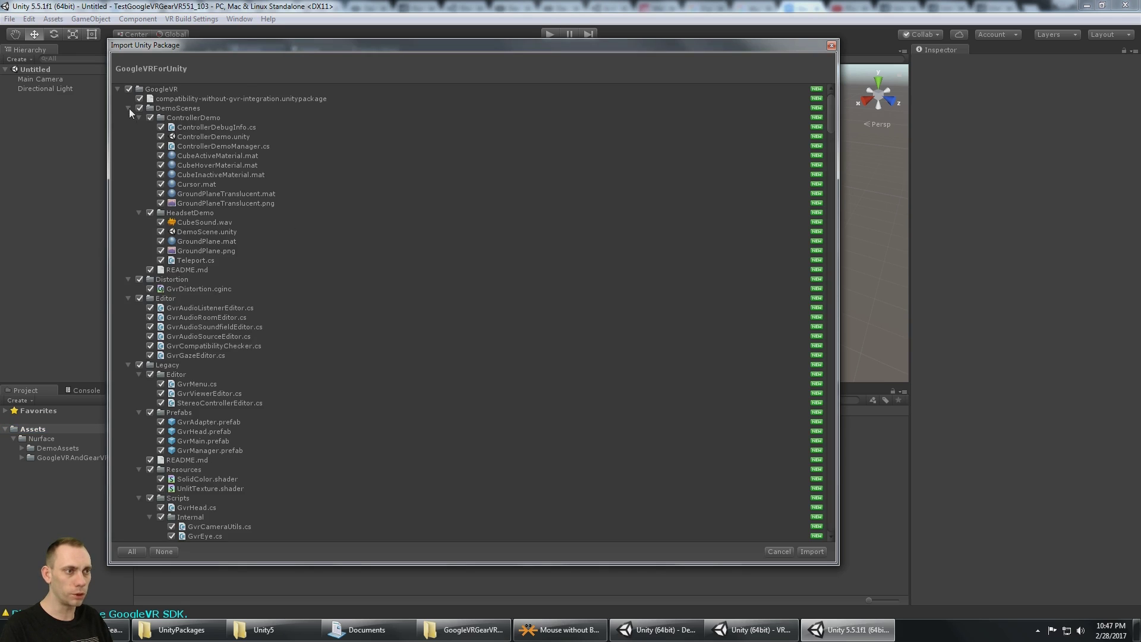
# Exclude the iOS plugins folder from the import list and import the rest.
pyautogui.click(128, 108)
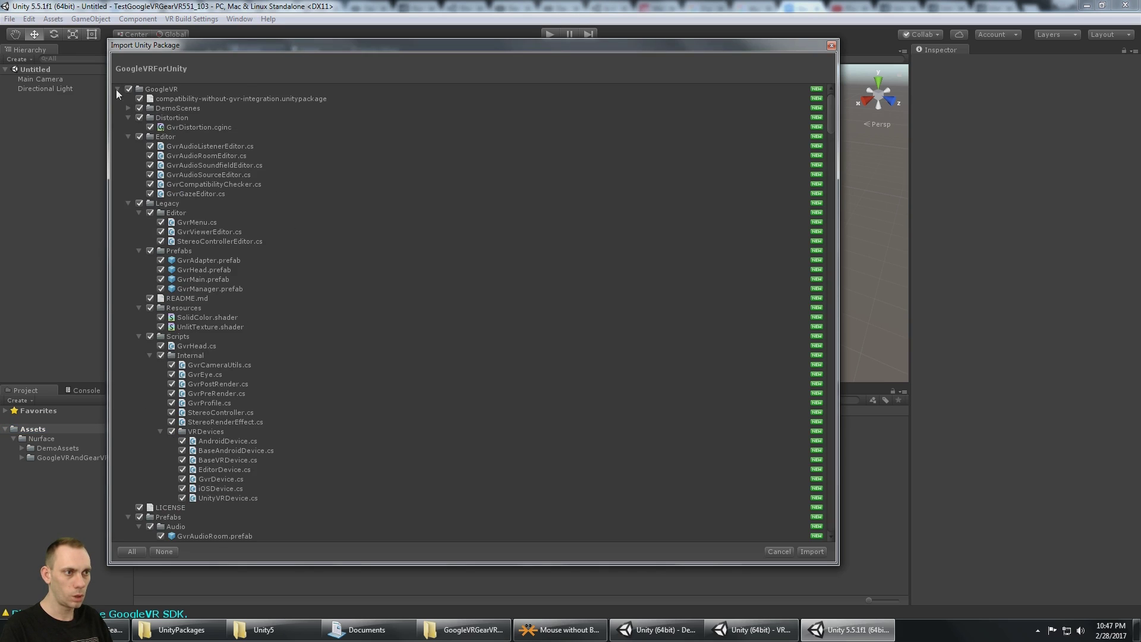
pyautogui.click(118, 89)
pyautogui.click(128, 108)
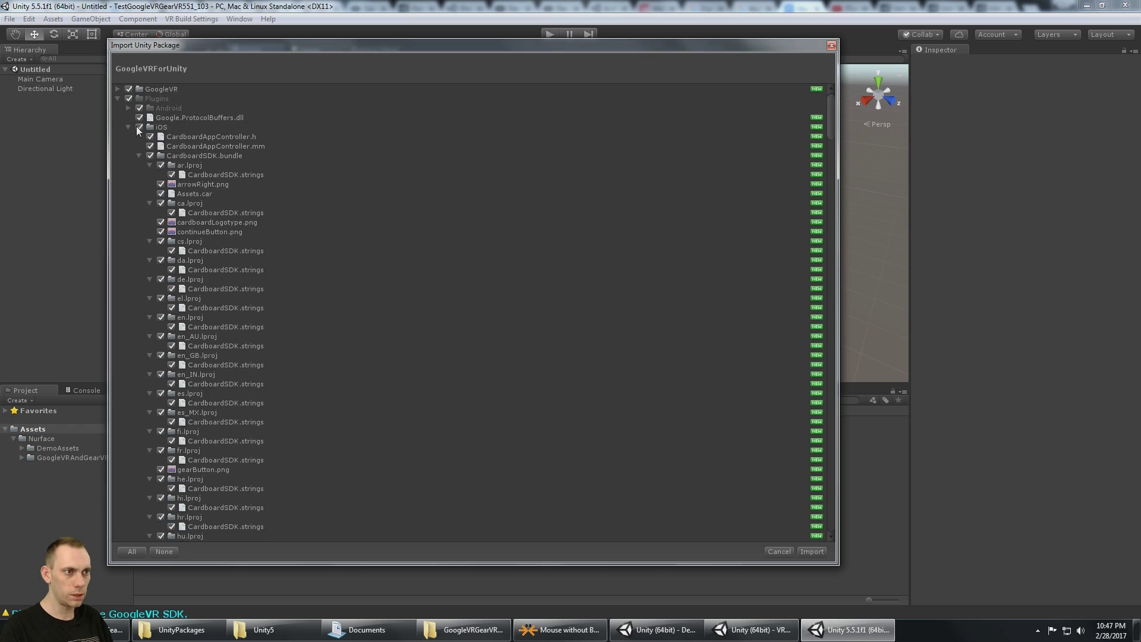
pyautogui.click(138, 127)
pyautogui.click(127, 128)
pyautogui.click(134, 136)
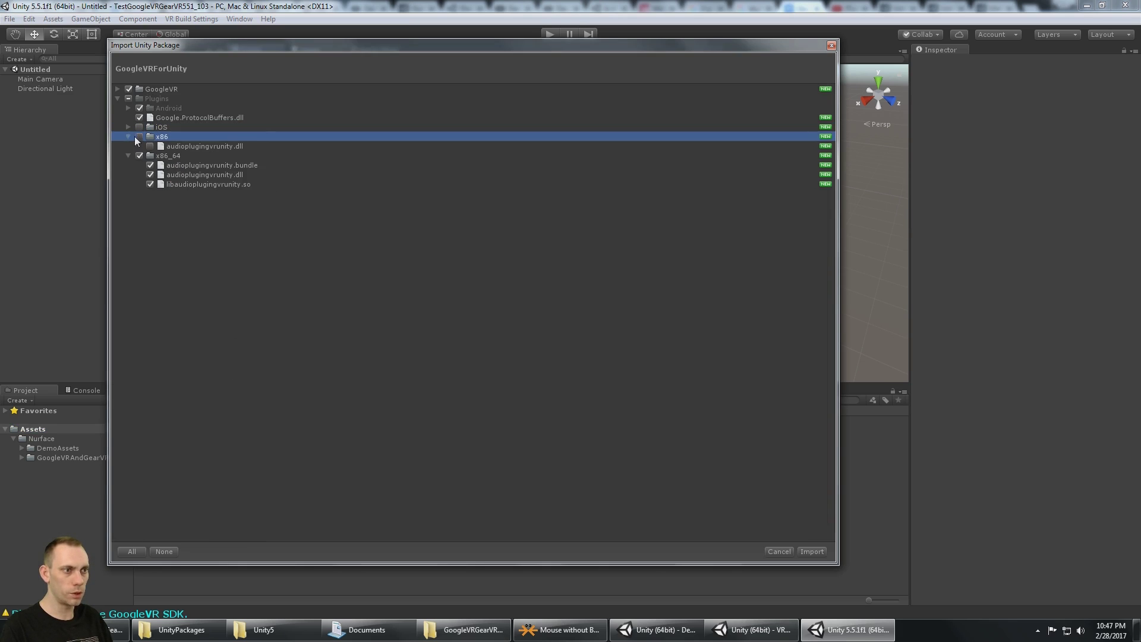
pyautogui.click(811, 552)
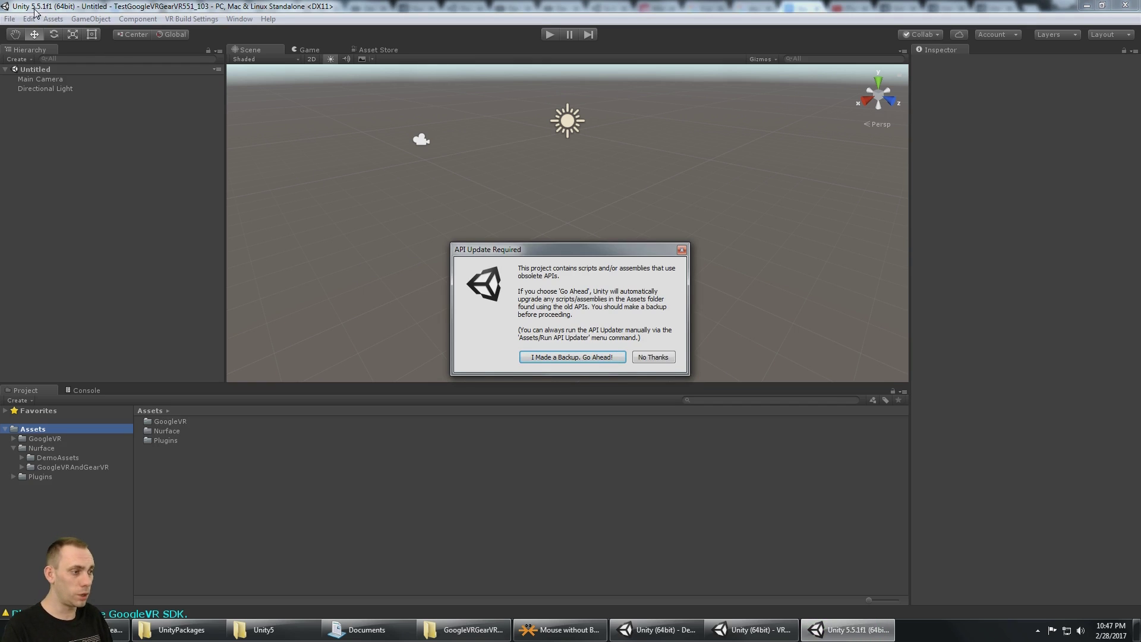
# Approve the obsolete-script API upgrade and import the GVR compatibility-without-gvr-integration package.
pyautogui.click(560, 360)
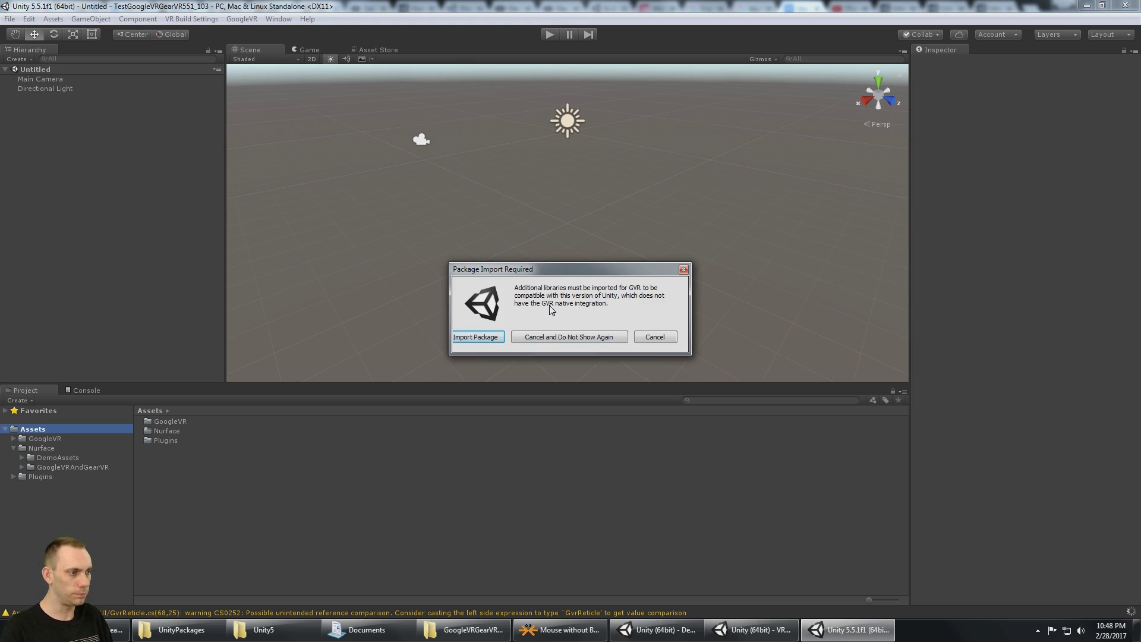
pyautogui.click(478, 337)
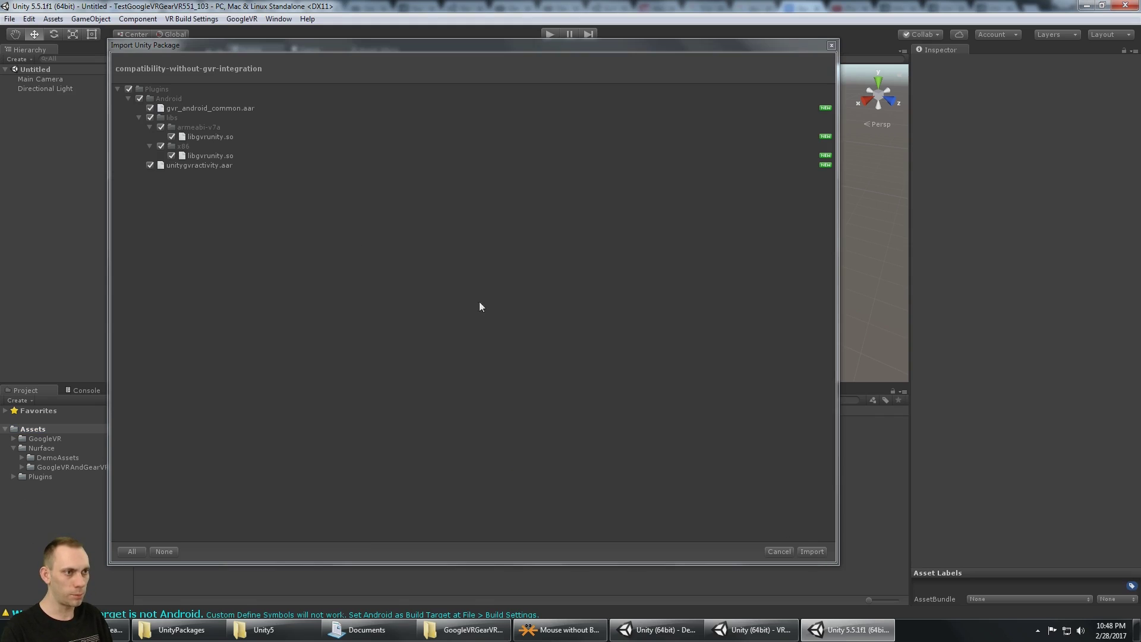
pyautogui.click(812, 551)
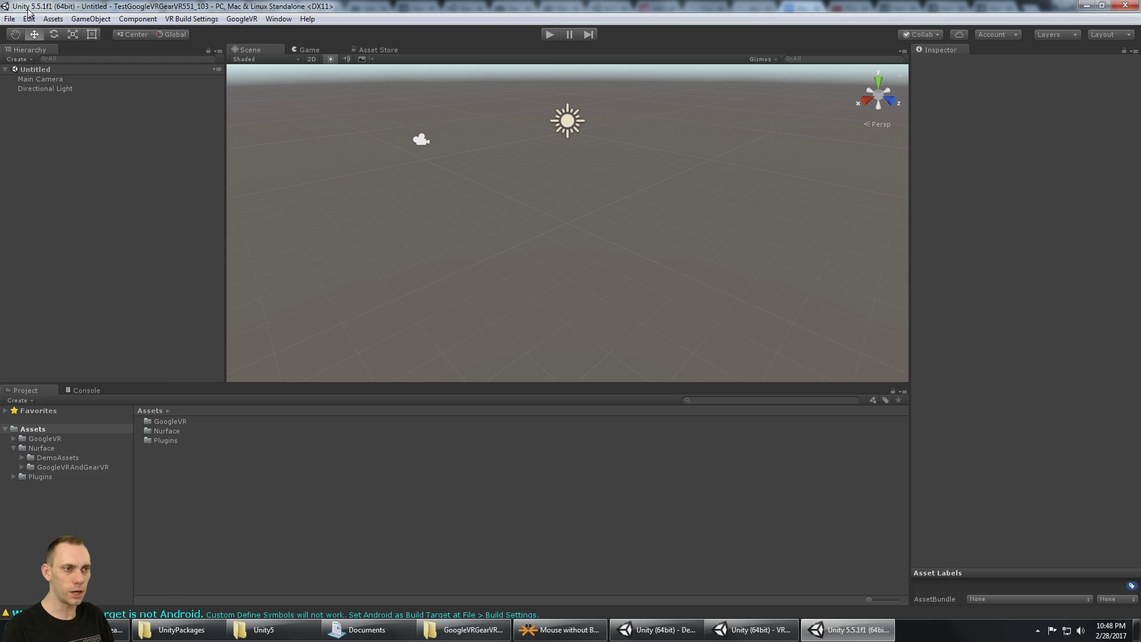
# Switch the build platform to Android in Build Settings.
pyautogui.click(9, 19)
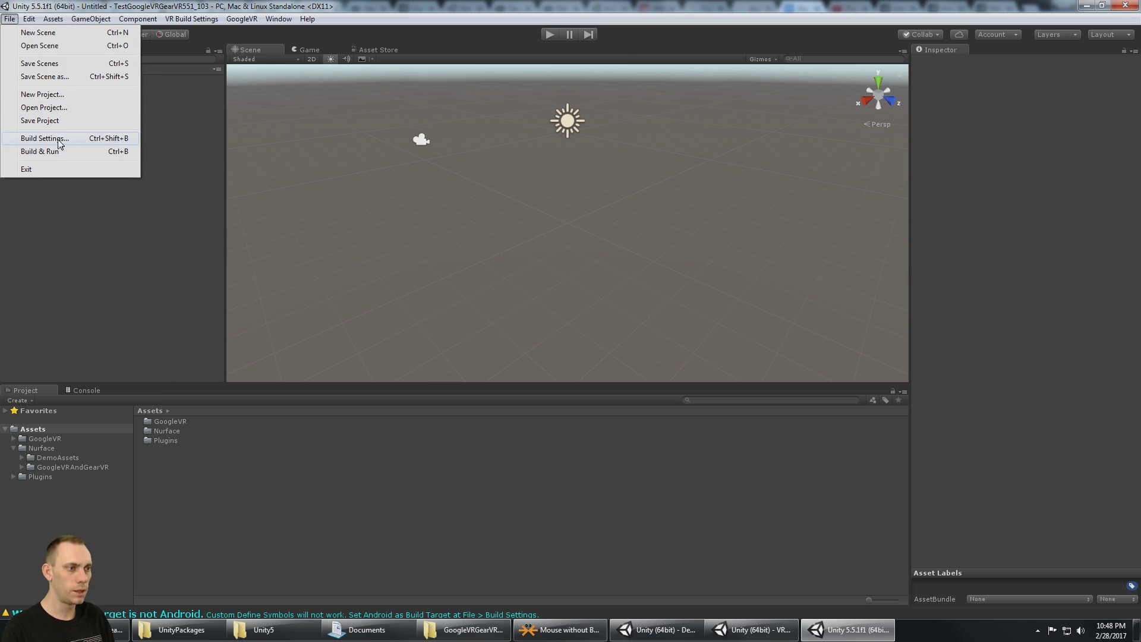
pyautogui.click(61, 140)
pyautogui.click(269, 327)
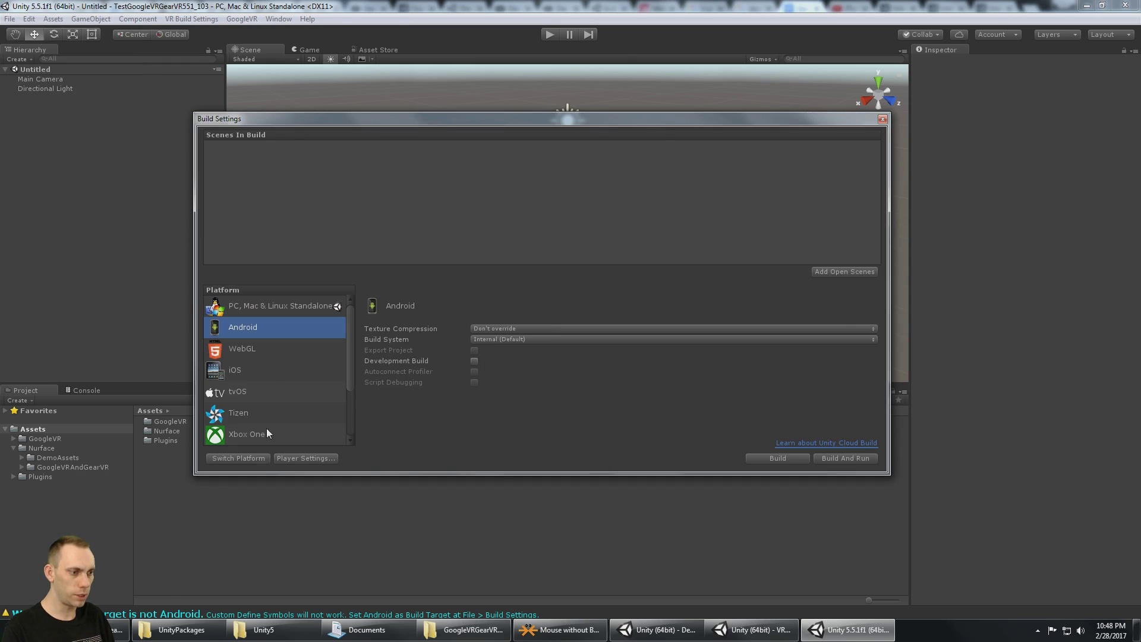
pyautogui.click(250, 458)
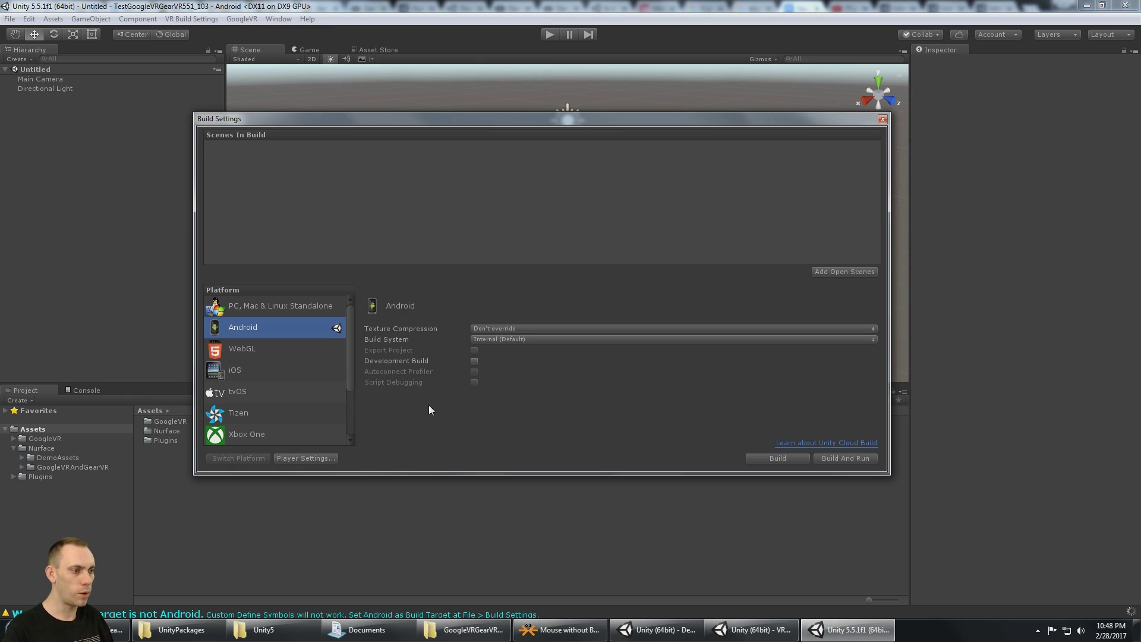
# In Android Player Settings, set Default Orientation to Landscape Left and disable Use 32-bit Display Buffer.
pyautogui.click(327, 459)
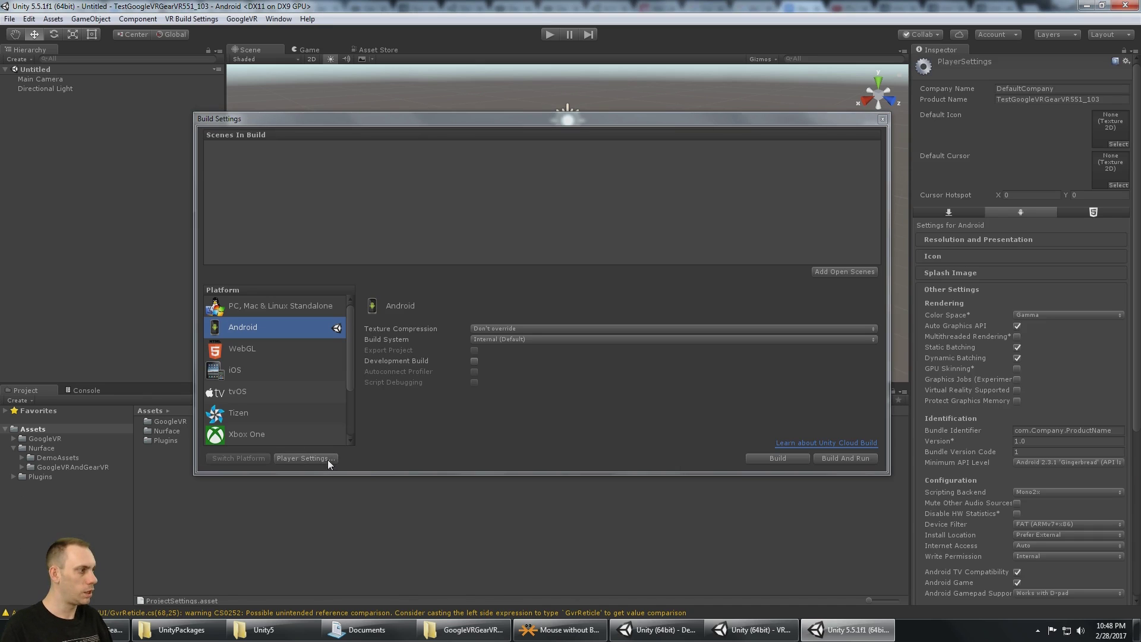
pyautogui.click(1020, 241)
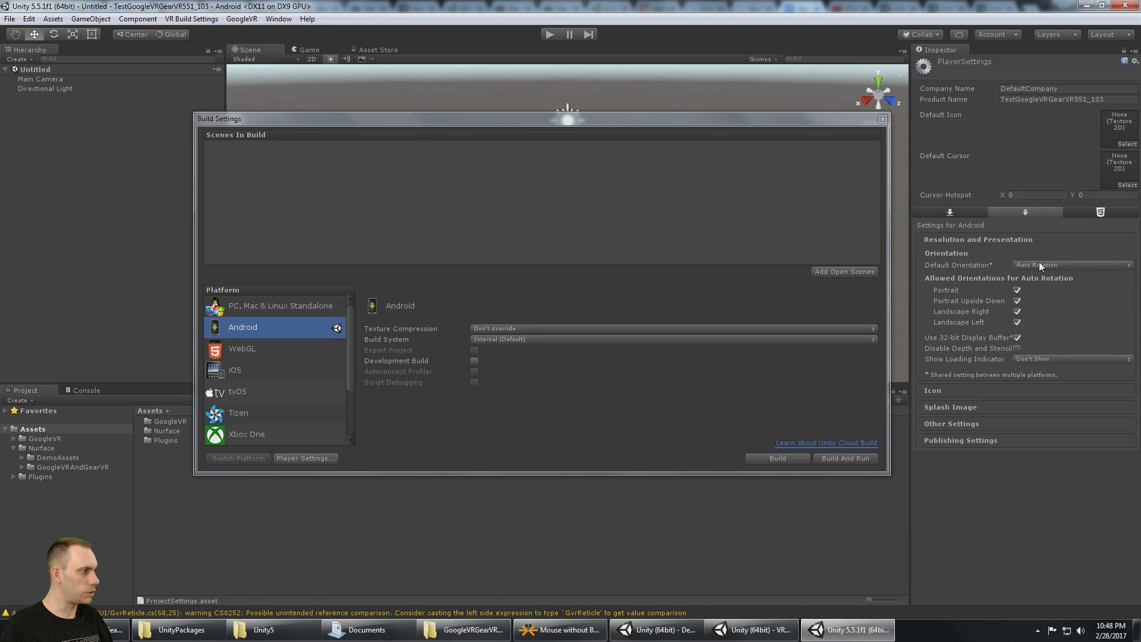
pyautogui.click(1039, 263)
pyautogui.click(1068, 319)
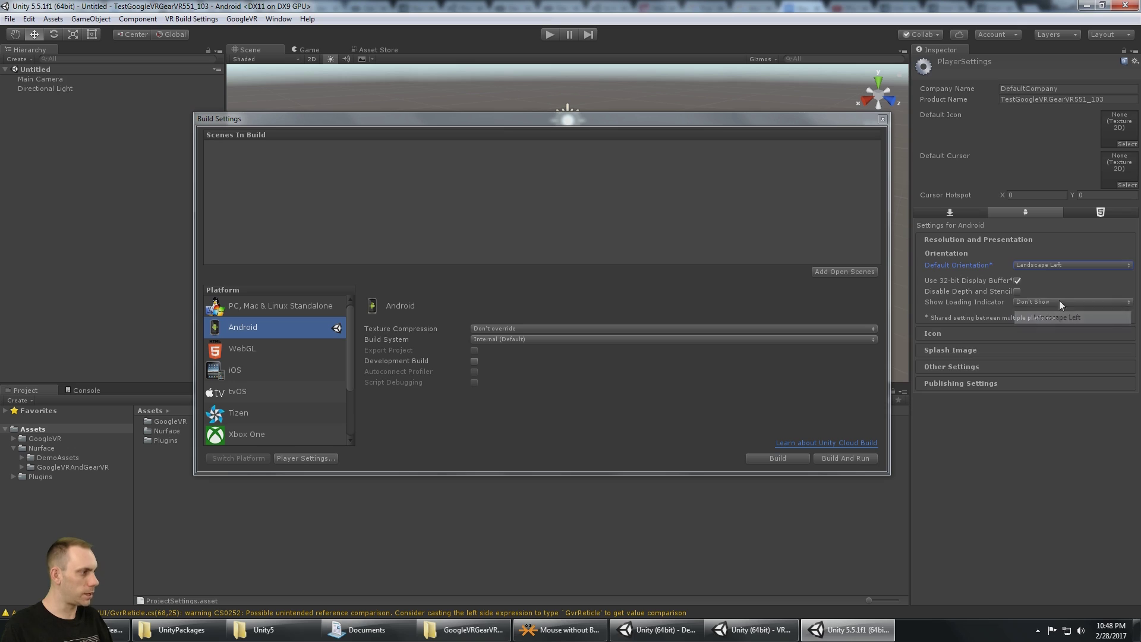
pyautogui.click(1016, 281)
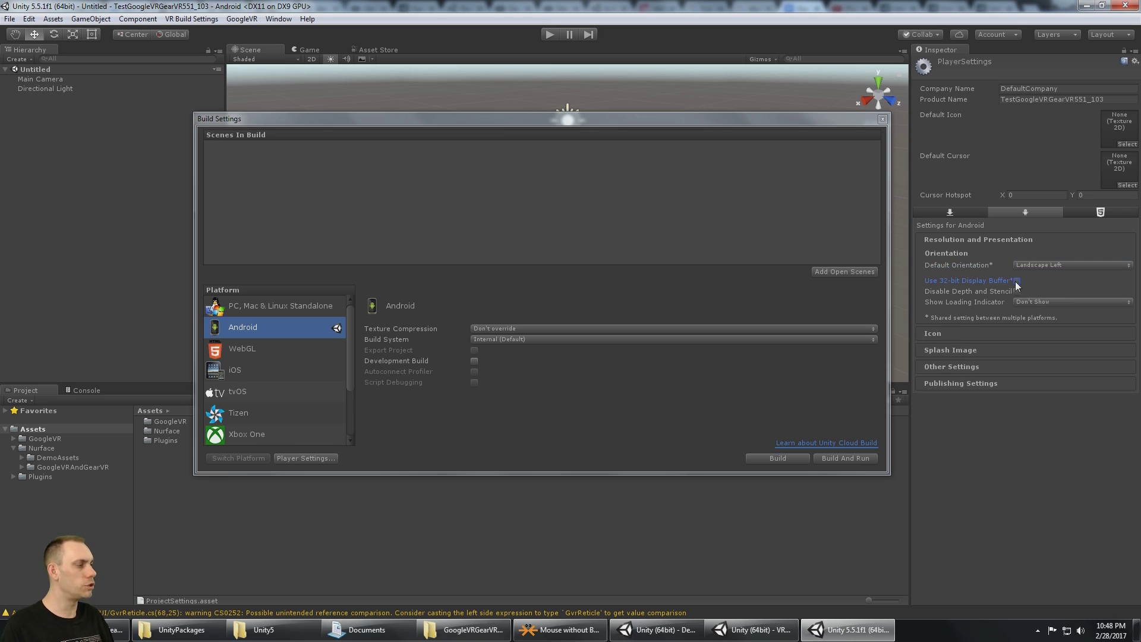
# Change the bundle identifier to com.mycompany.ProductName in Other Settings.
pyautogui.click(975, 365)
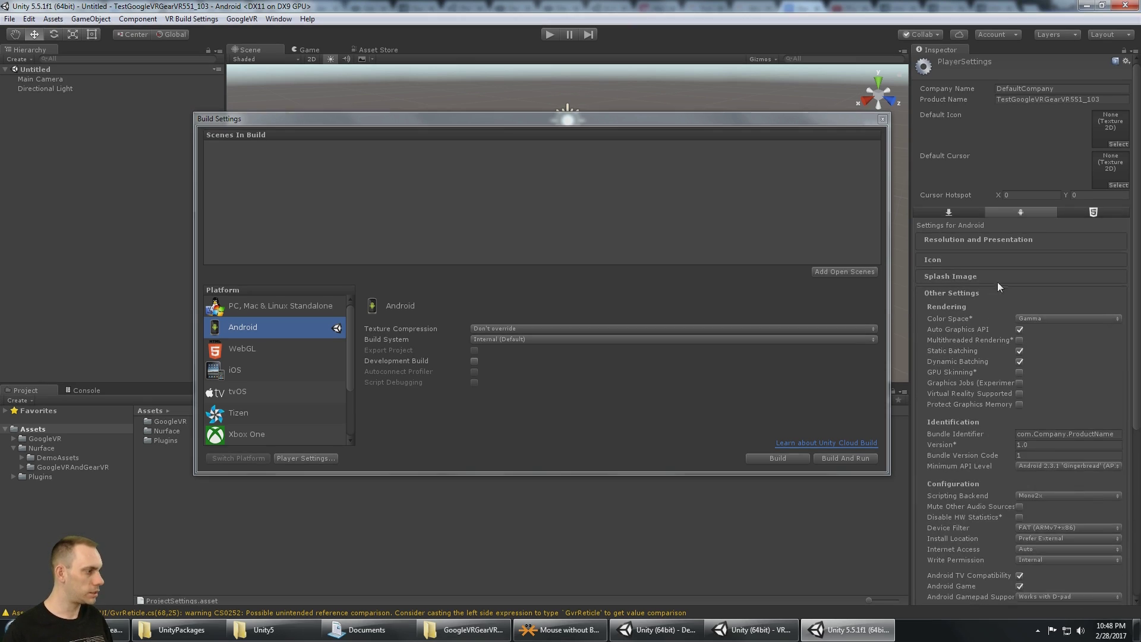
pyautogui.click(1025, 432)
pyautogui.click(1030, 432)
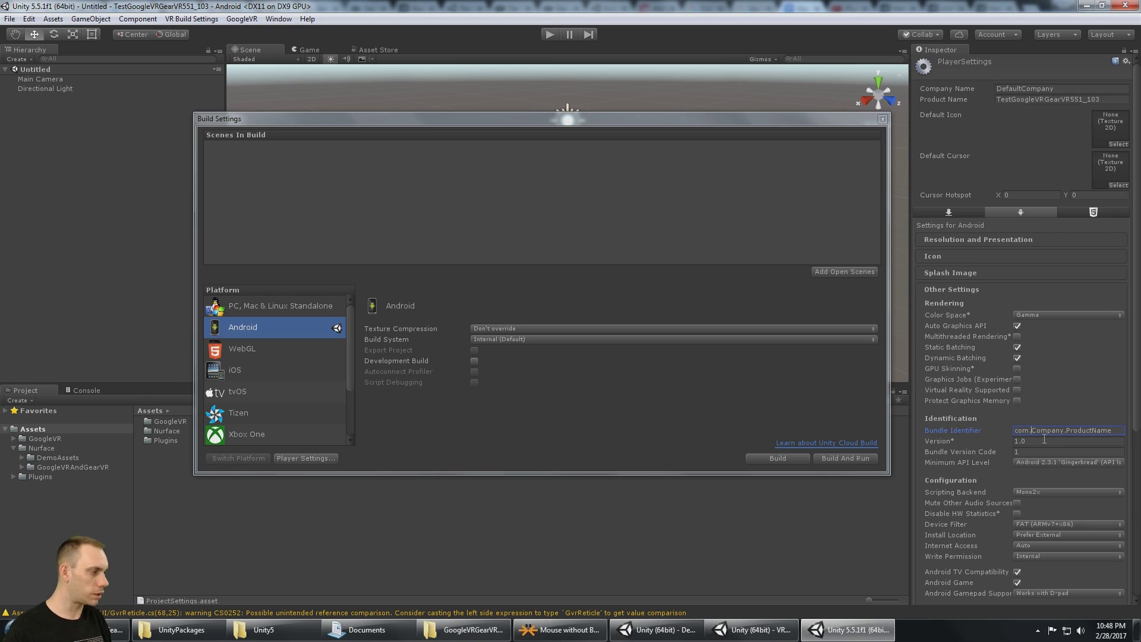
pyautogui.write('my')
pyautogui.press('Delete')
pyautogui.write('c')
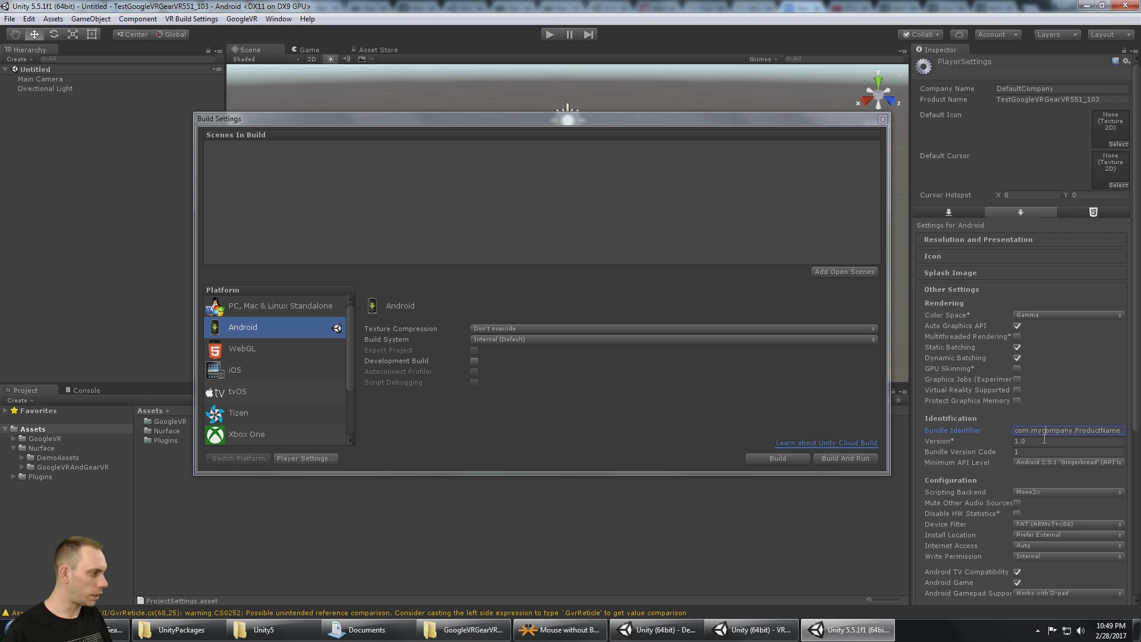
# Set minimum API level to Android 4.4 Kit Kat and device filter to ARMv7, and disable Android TV compatibility.
pyautogui.click(1081, 465)
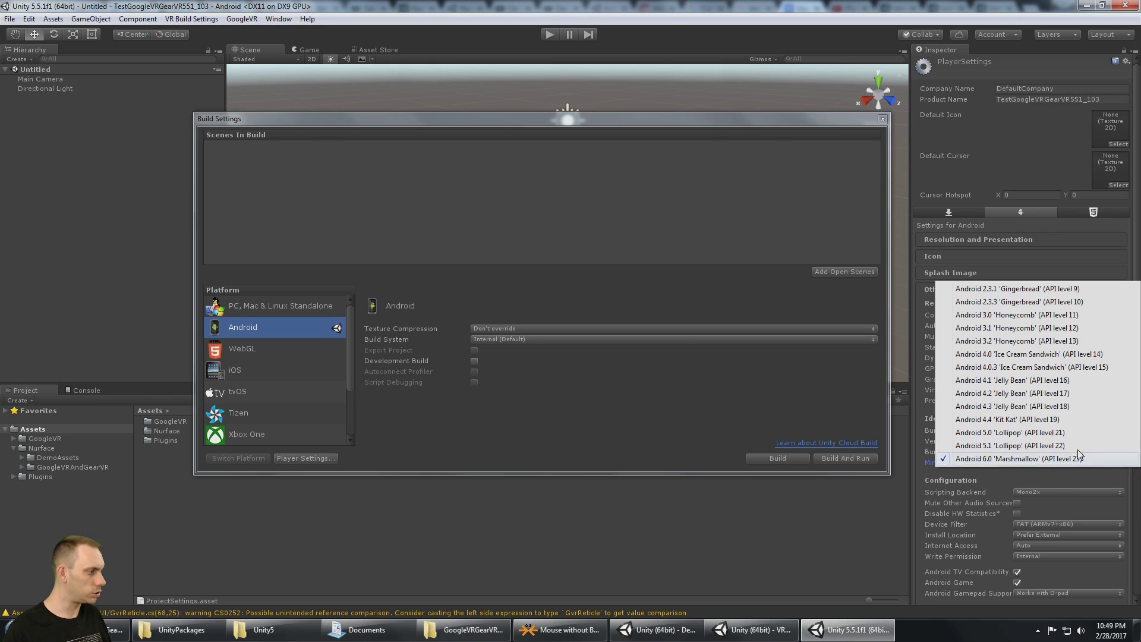
pyautogui.click(1064, 421)
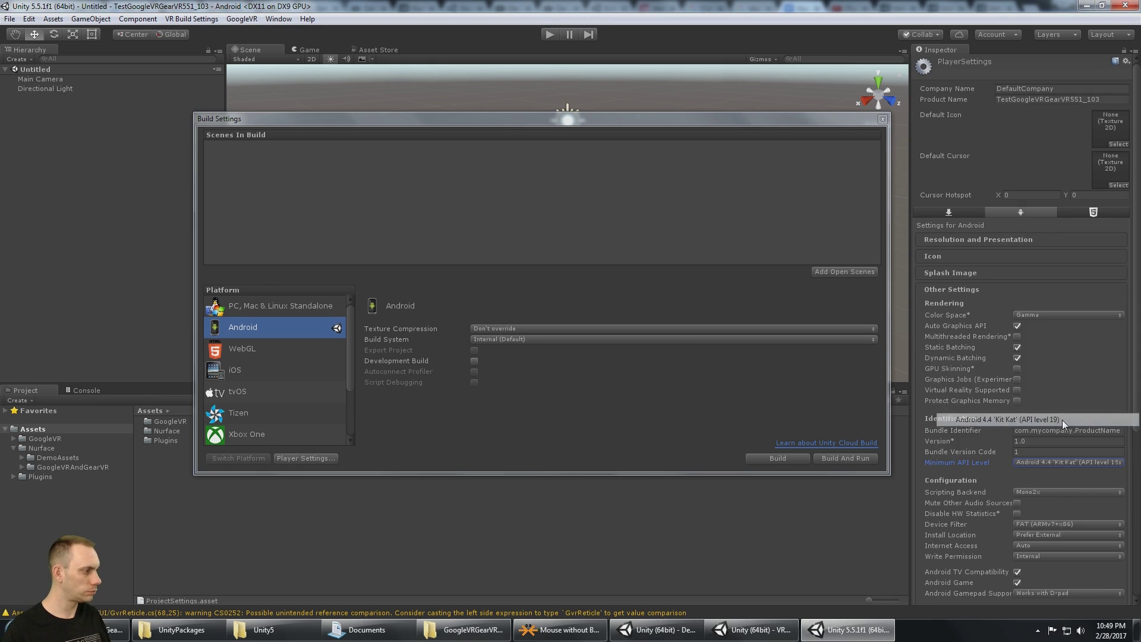
pyautogui.click(1047, 522)
pyautogui.click(1050, 539)
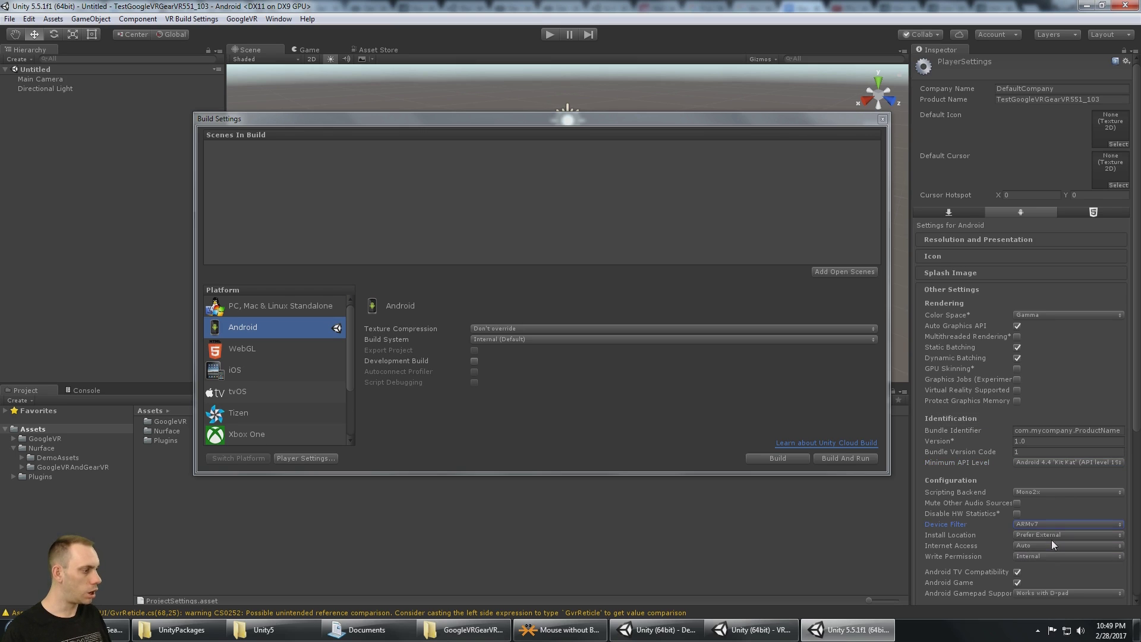
pyautogui.click(1017, 573)
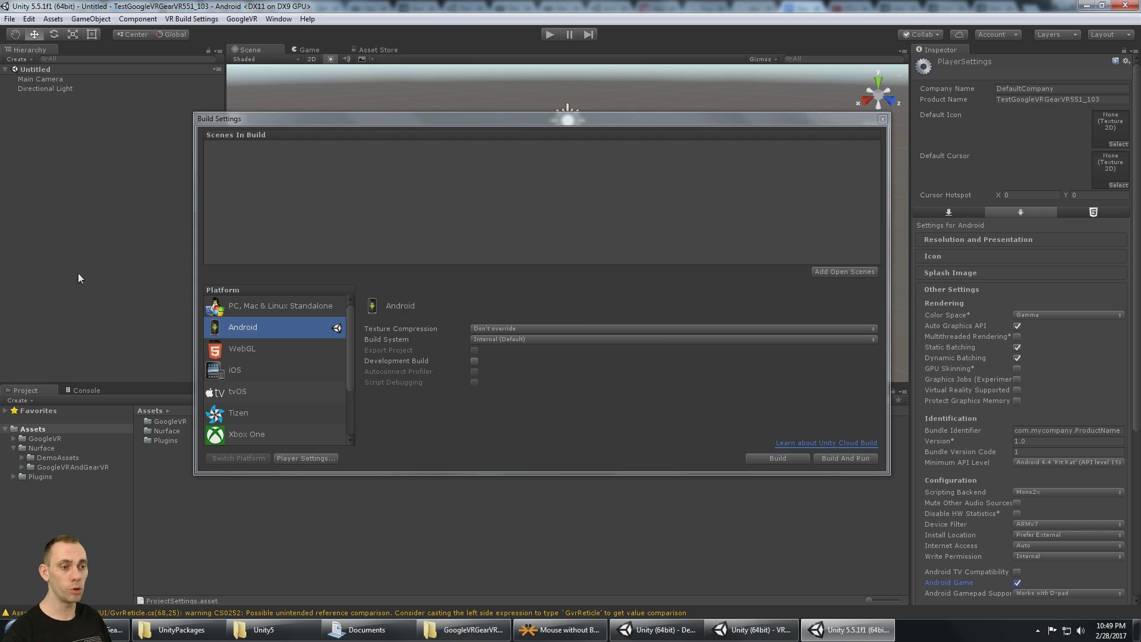
# Open the GoogleVRAndGearVR/DemoGvr103 folder in the Project panel.
pyautogui.click(21, 458)
pyautogui.click(22, 457)
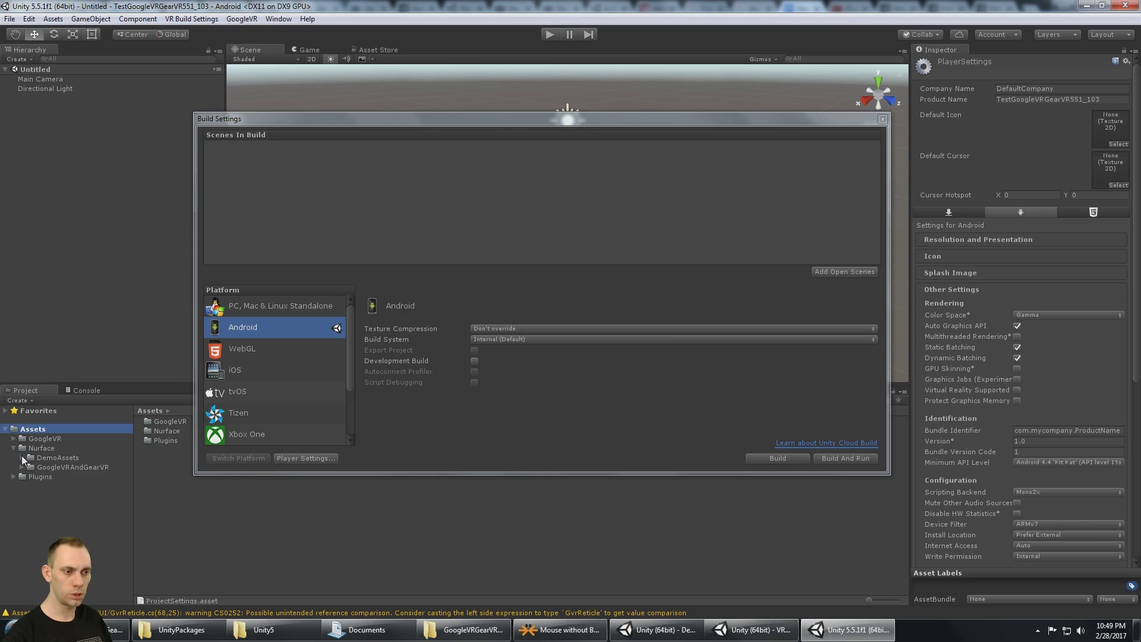
pyautogui.click(44, 463)
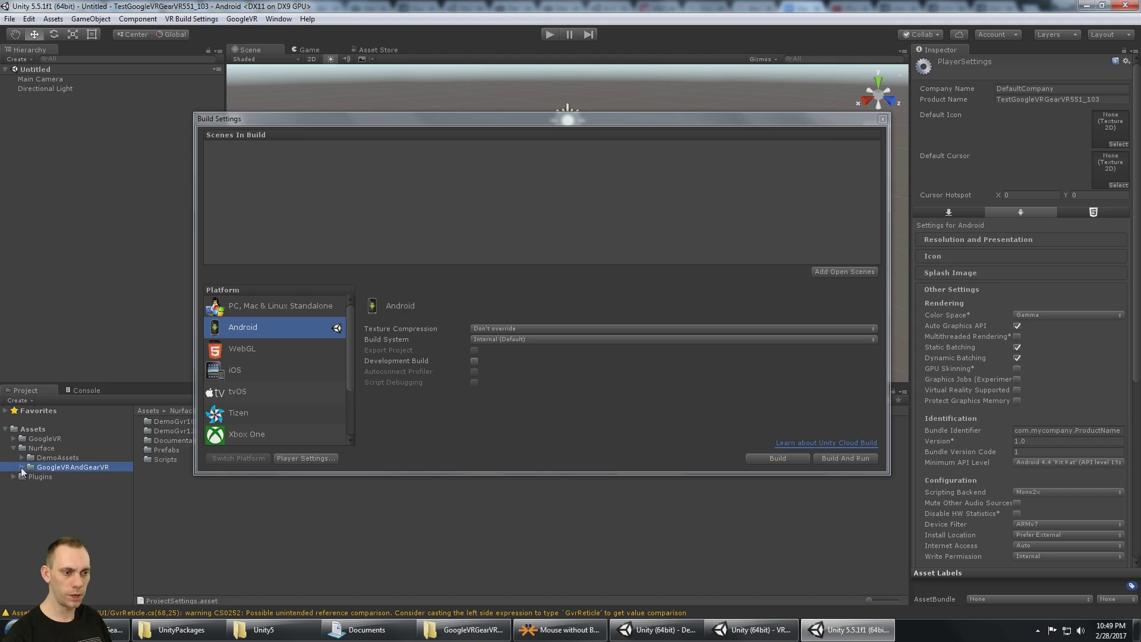
pyautogui.click(22, 467)
pyautogui.click(61, 478)
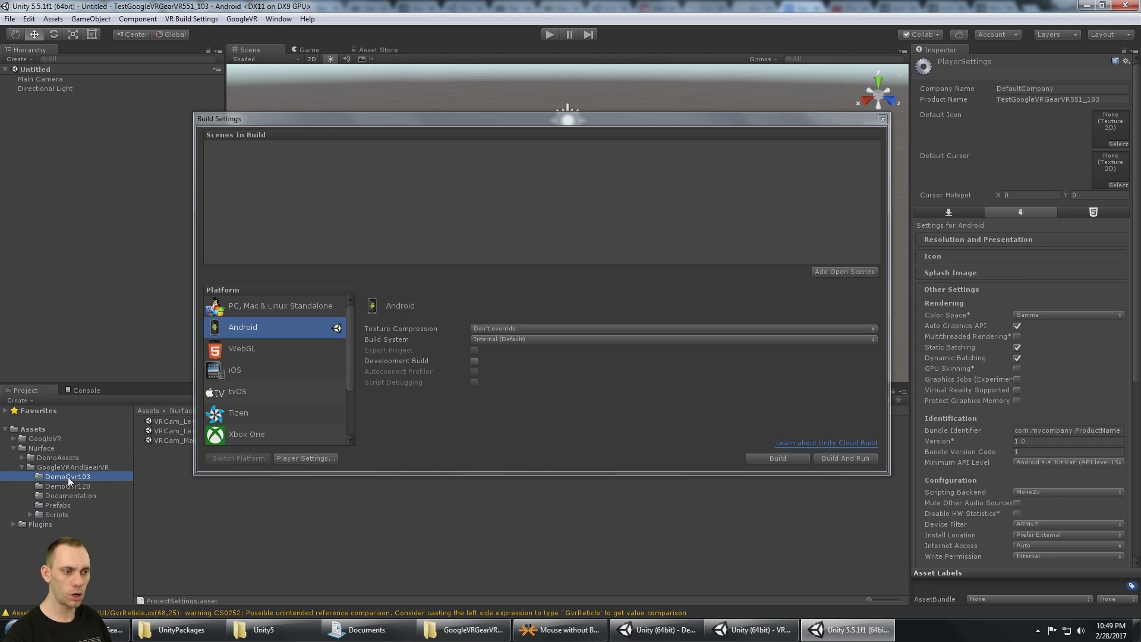
# Add VRCam_MainMenu_Gvr103, VRCam_Level01_Gvr103 and VRCam_Level02_Gvr103 to Scenes In Build, then close Build Settings.
pyautogui.moveTo(347, 116); pyautogui.dragTo(427, 46)
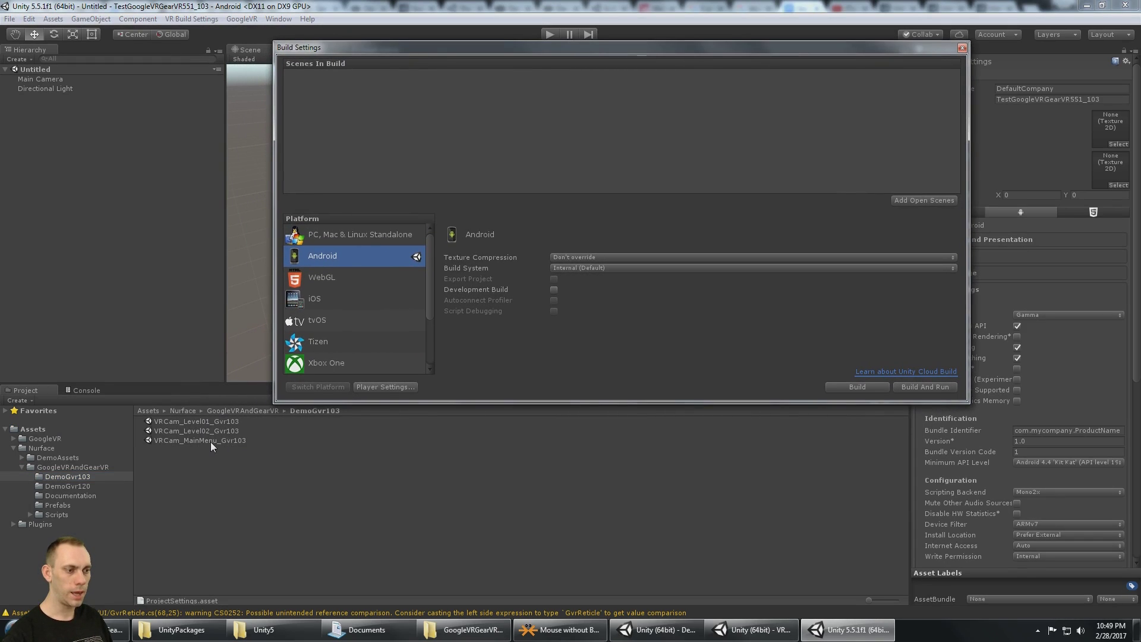
pyautogui.moveTo(210, 441); pyautogui.dragTo(398, 120)
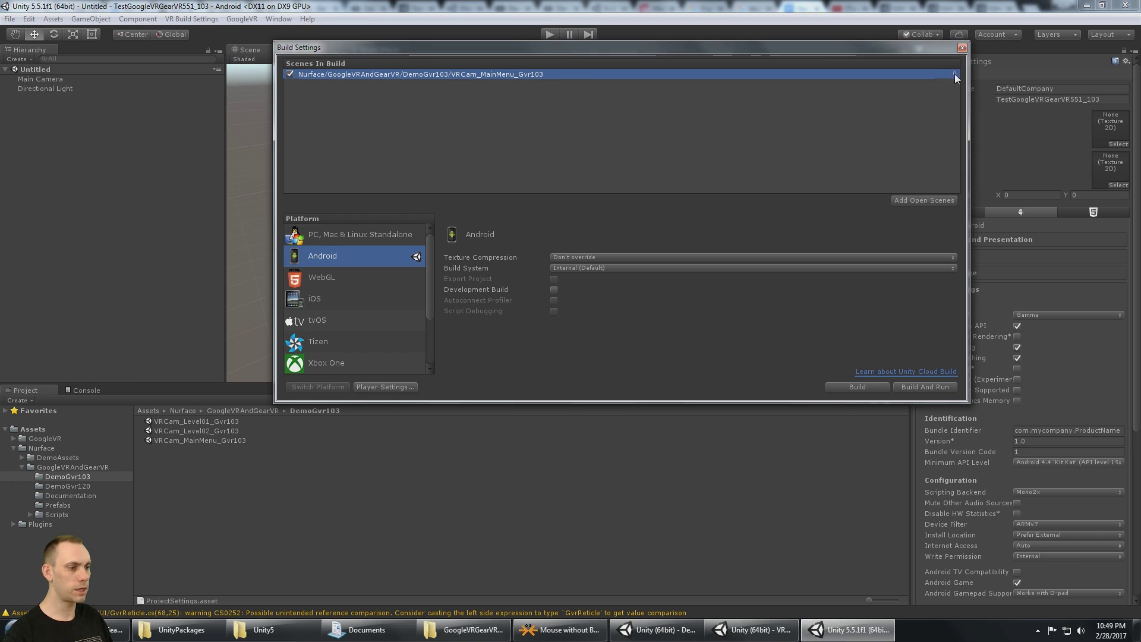
pyautogui.click(216, 421)
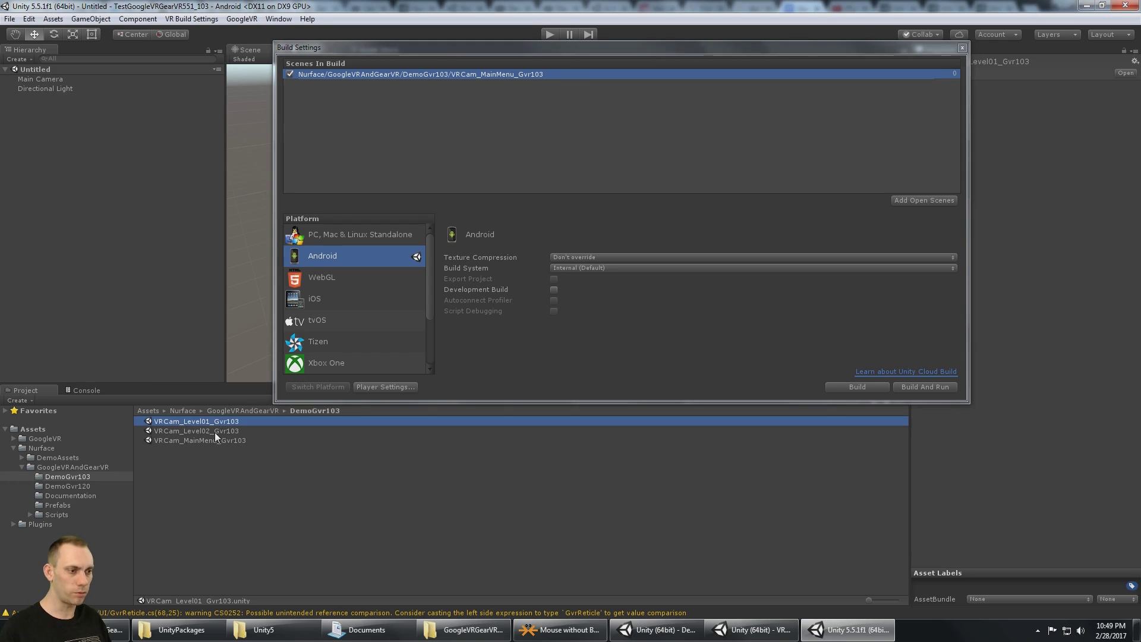
pyautogui.keyDown('shift'); pyautogui.click(215, 432); pyautogui.keyUp('shift')
pyautogui.moveTo(215, 433); pyautogui.dragTo(414, 146)
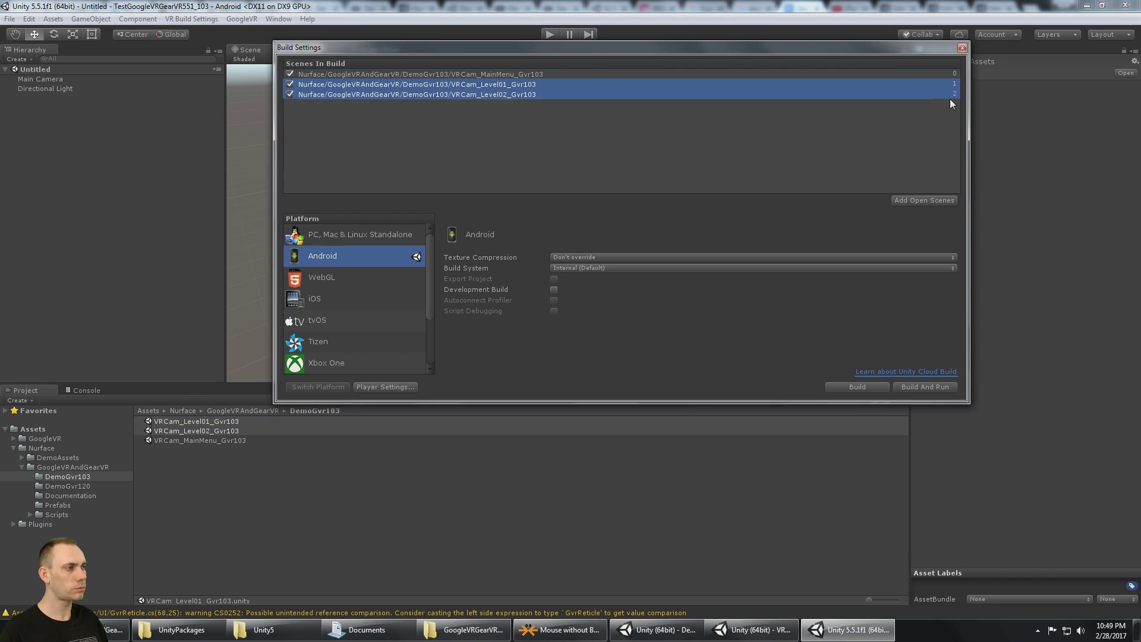
pyautogui.moveTo(793, 47); pyautogui.dragTo(766, 76)
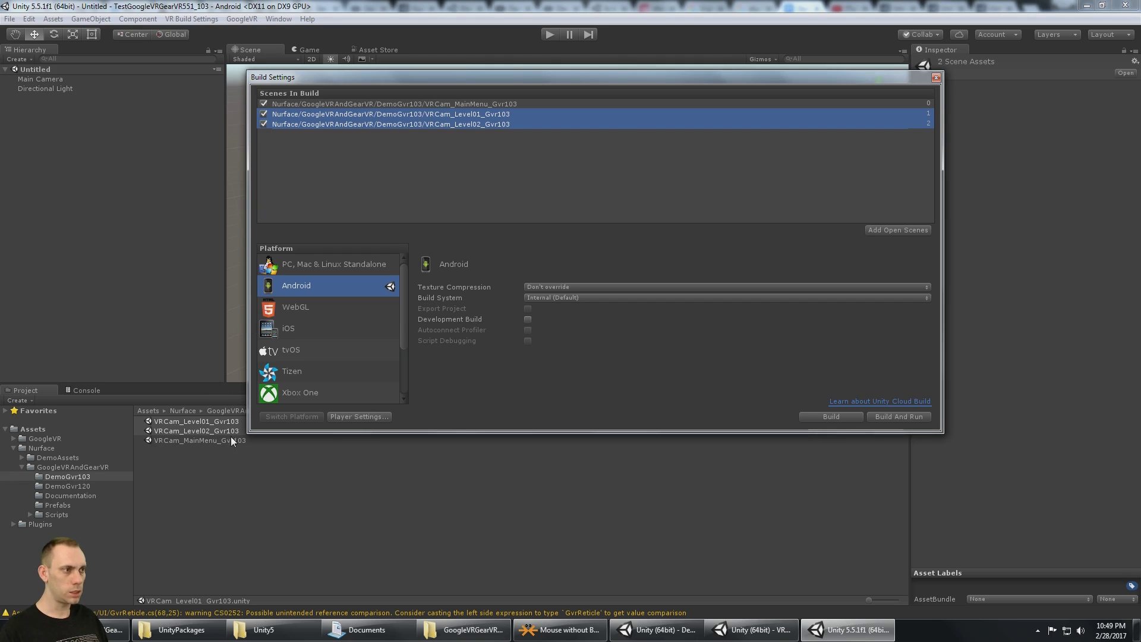
pyautogui.click(935, 77)
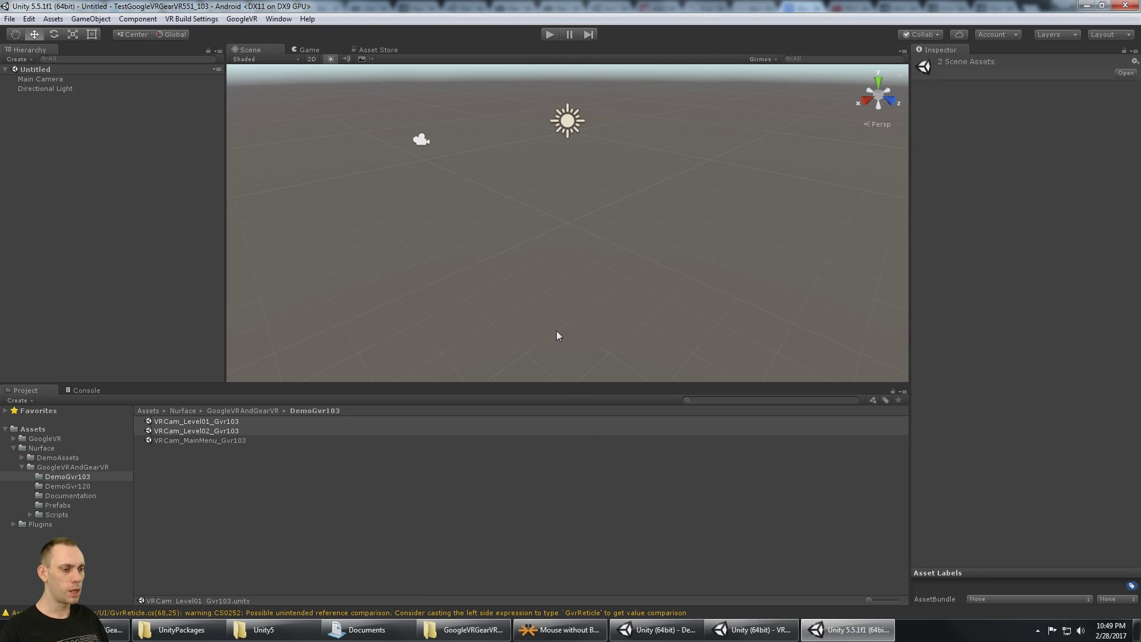
pyautogui.click(116, 629)
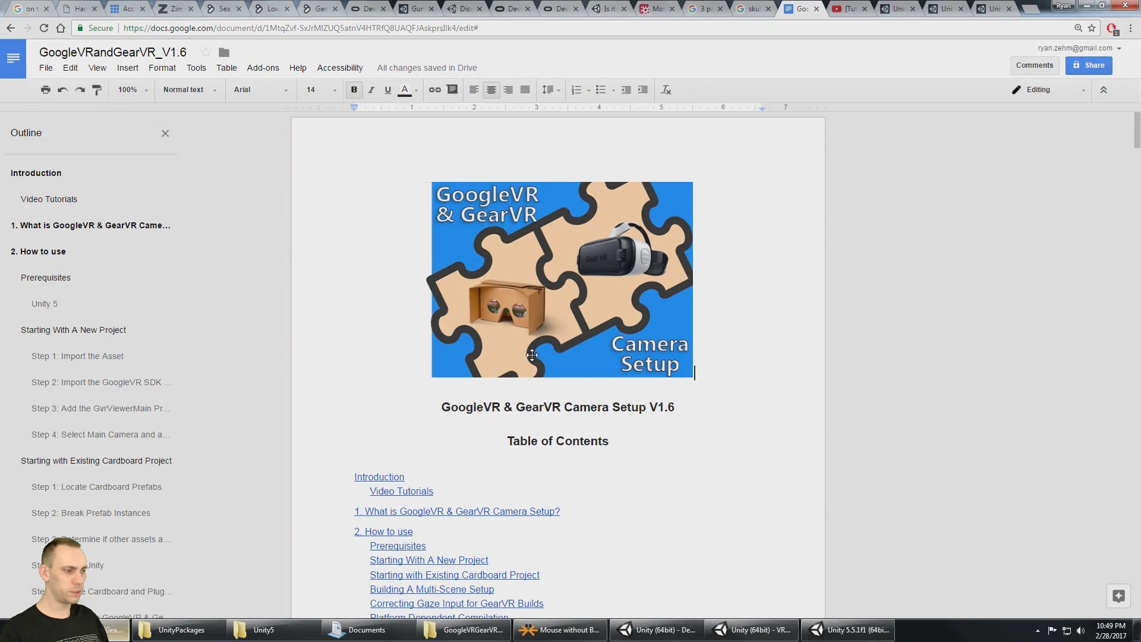
pyautogui.click(427, 326)
pyautogui.scroll(-8, 402, 371)
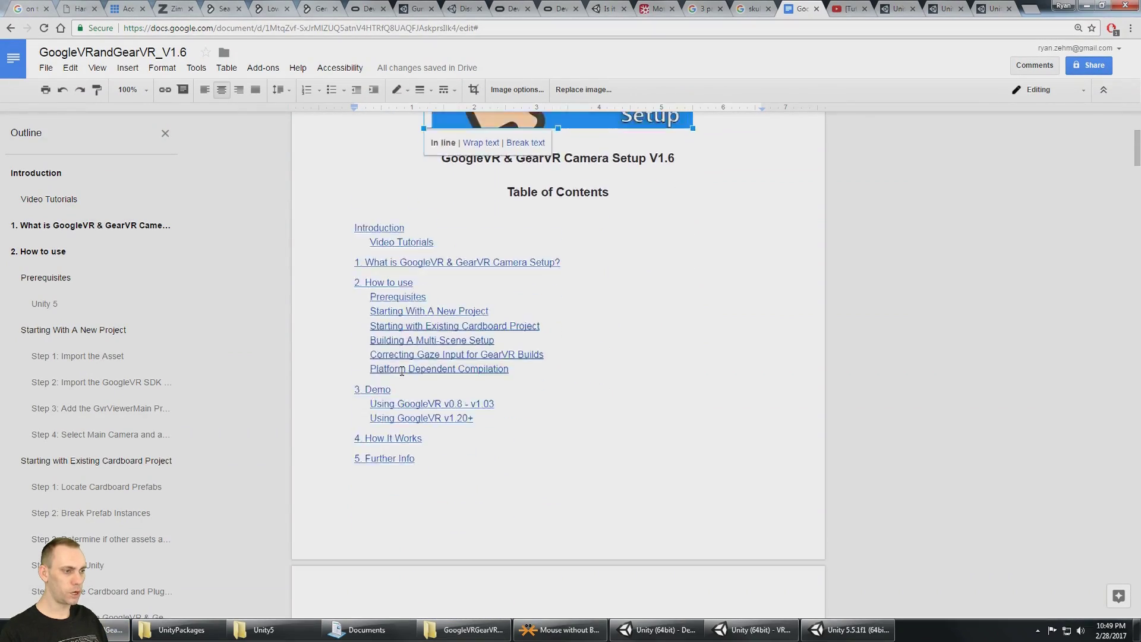
pyautogui.scroll(-10, 401, 371)
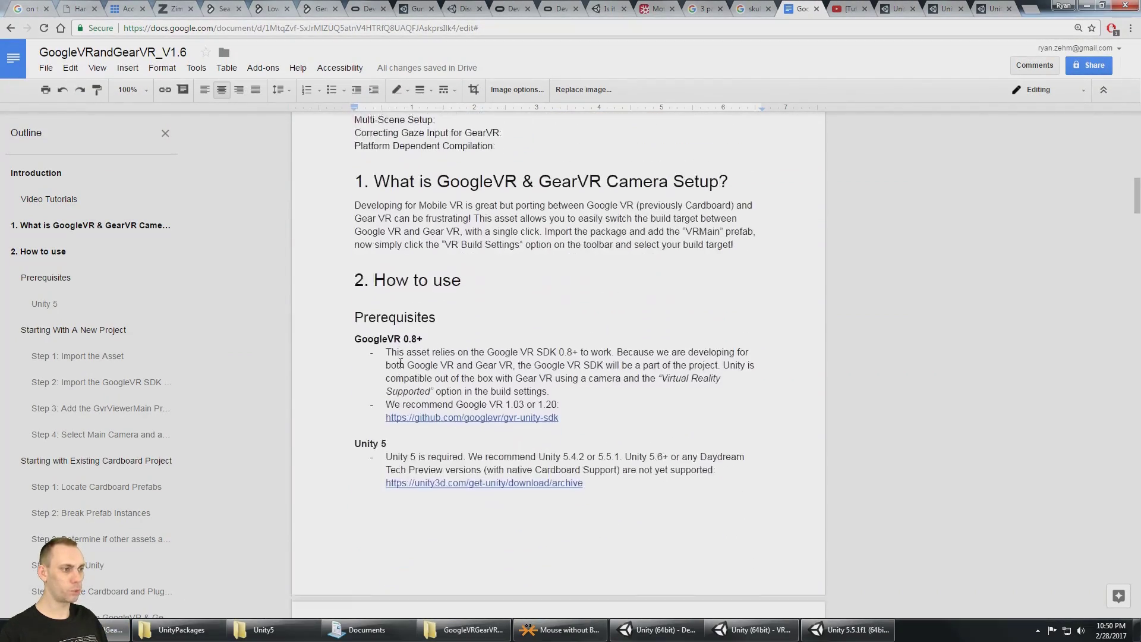
pyautogui.scroll(-2, 374, 247)
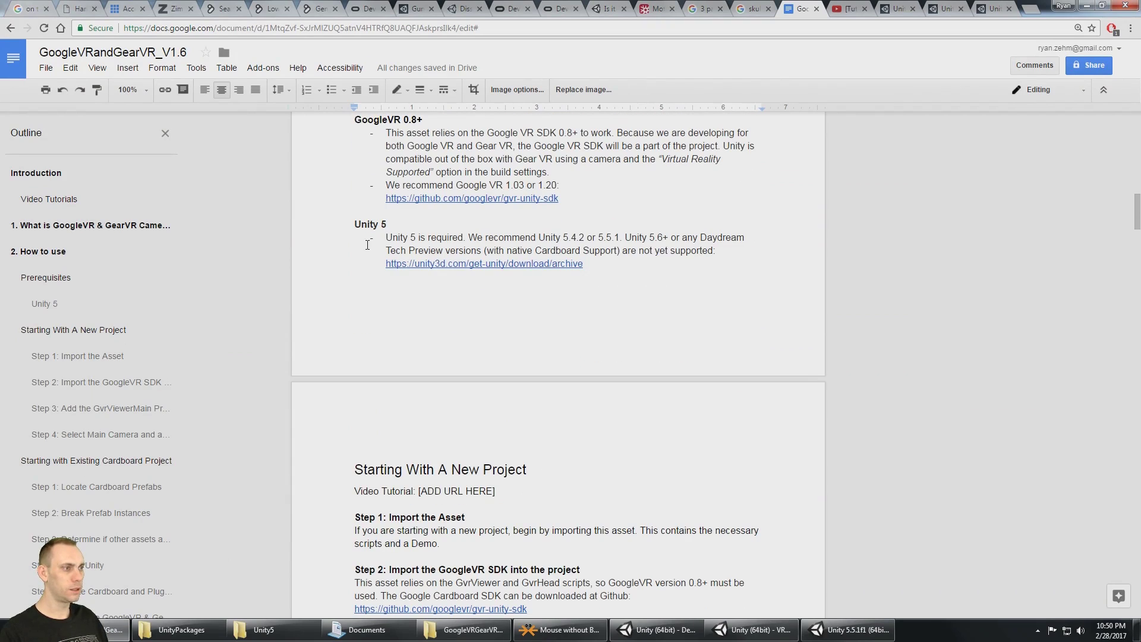
pyautogui.moveTo(512, 185); pyautogui.dragTo(524, 185)
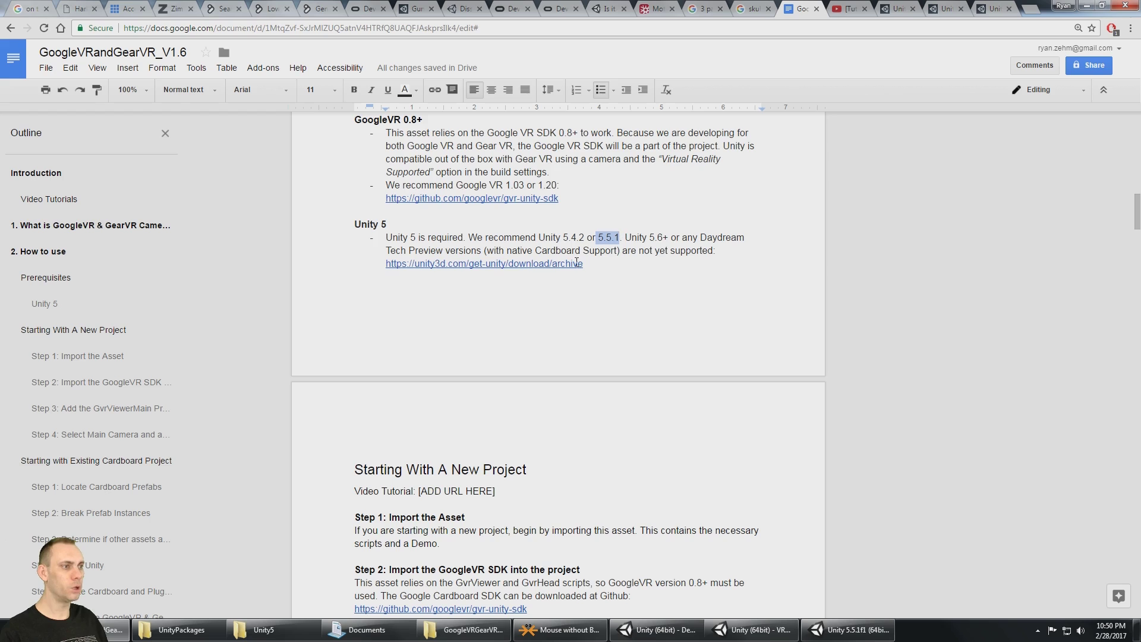
pyautogui.scroll(-5, 413, 260)
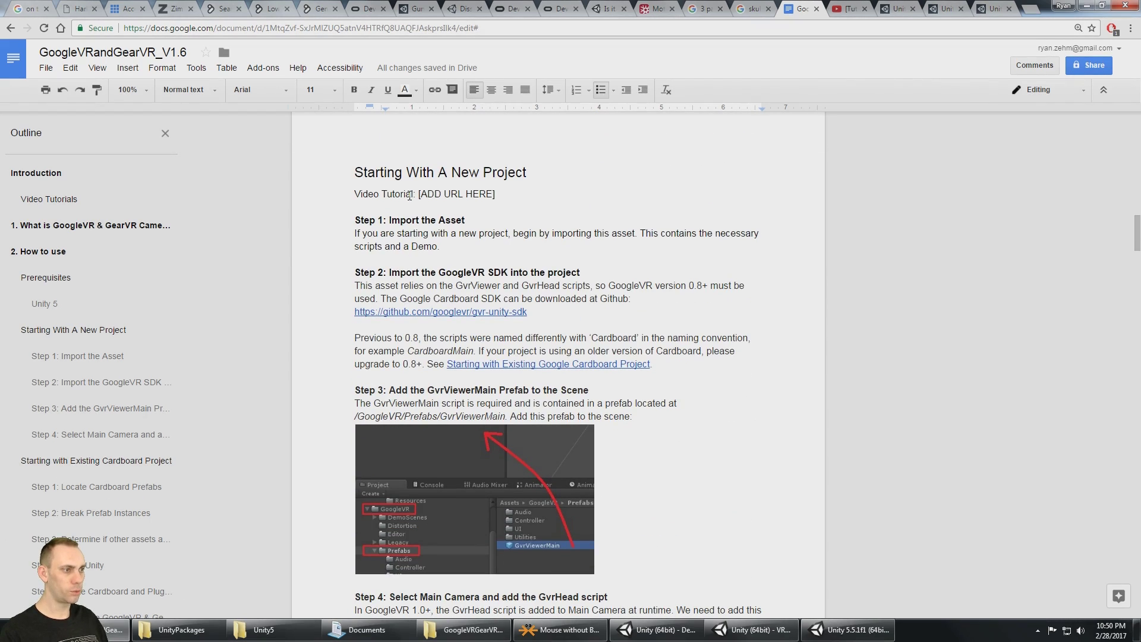
pyautogui.moveTo(376, 220); pyautogui.dragTo(469, 220)
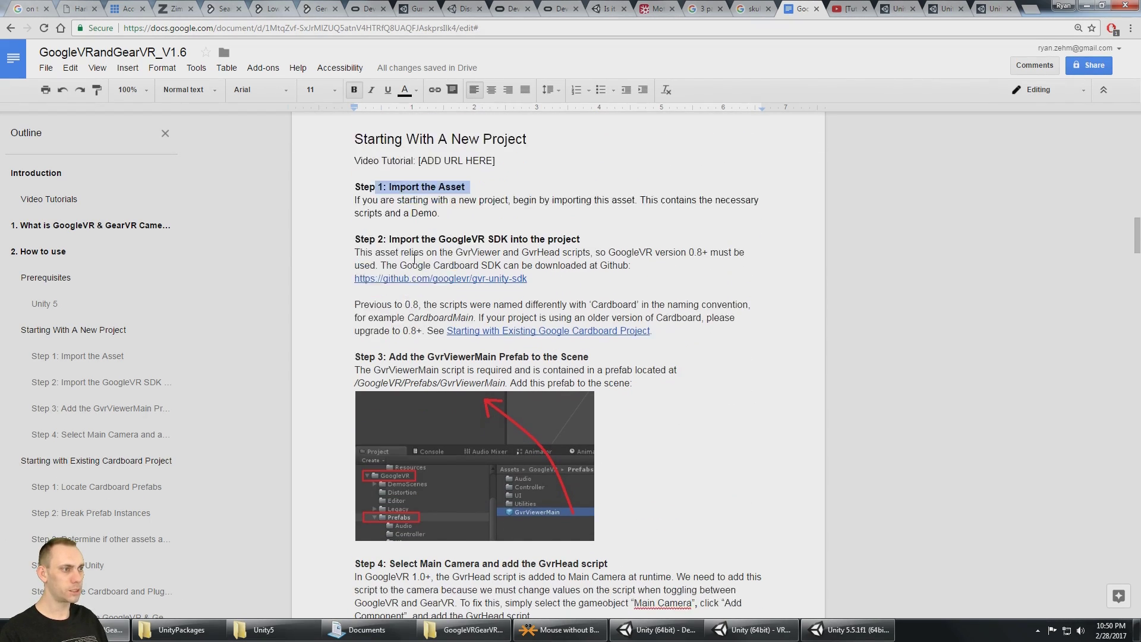
pyautogui.scroll(-1, 398, 220)
pyautogui.moveTo(390, 214); pyautogui.dragTo(586, 214)
pyautogui.scroll(-2, 416, 238)
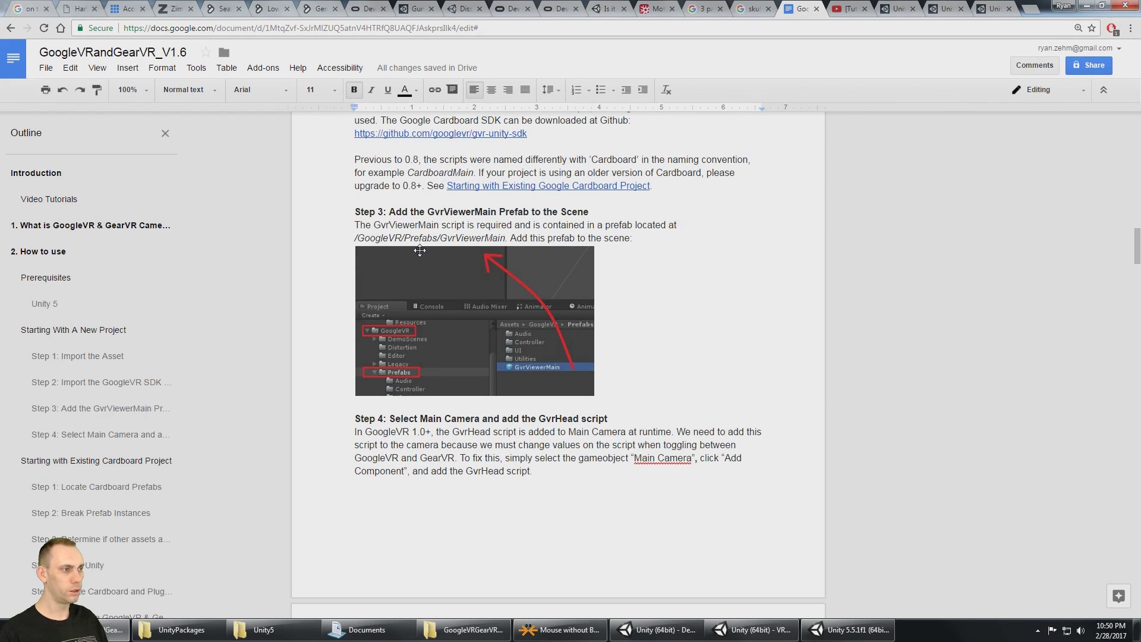
pyautogui.moveTo(389, 214); pyautogui.dragTo(566, 214)
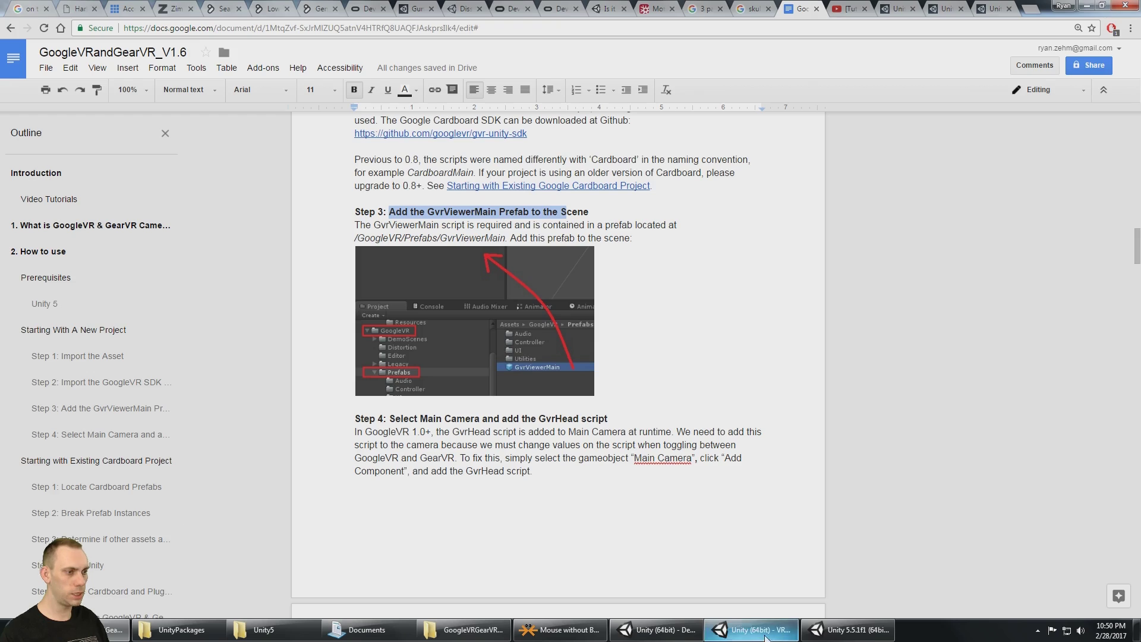
pyautogui.click(848, 629)
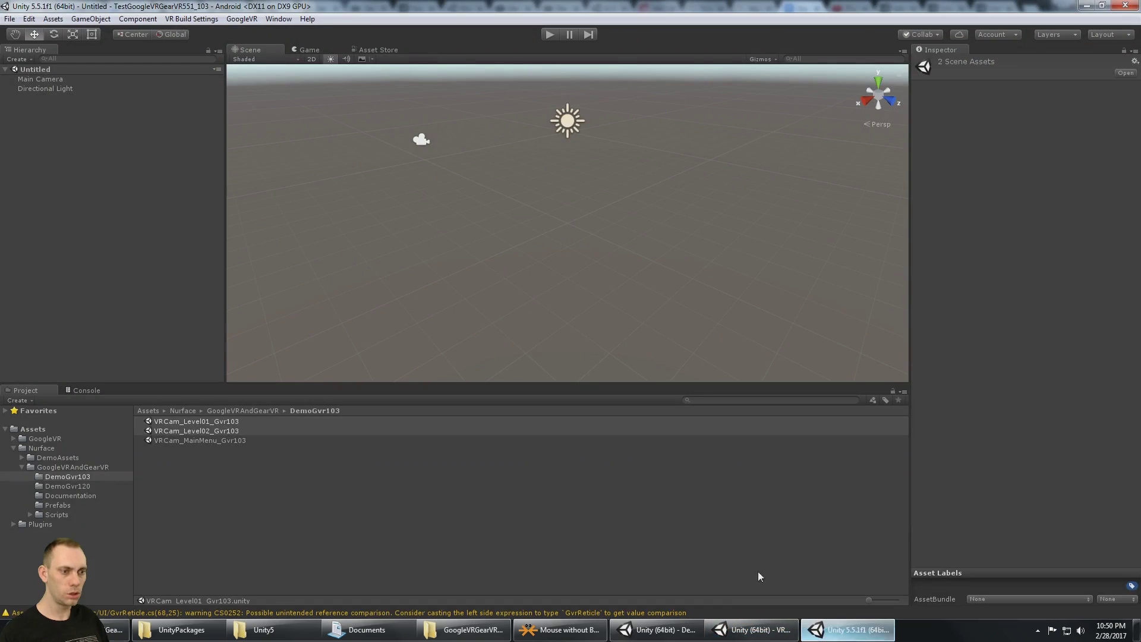
# Place the GvrViewerMain prefab from GoogleVR/Prefabs into the scene Hierarchy.
pyautogui.click(13, 439)
pyautogui.click(50, 486)
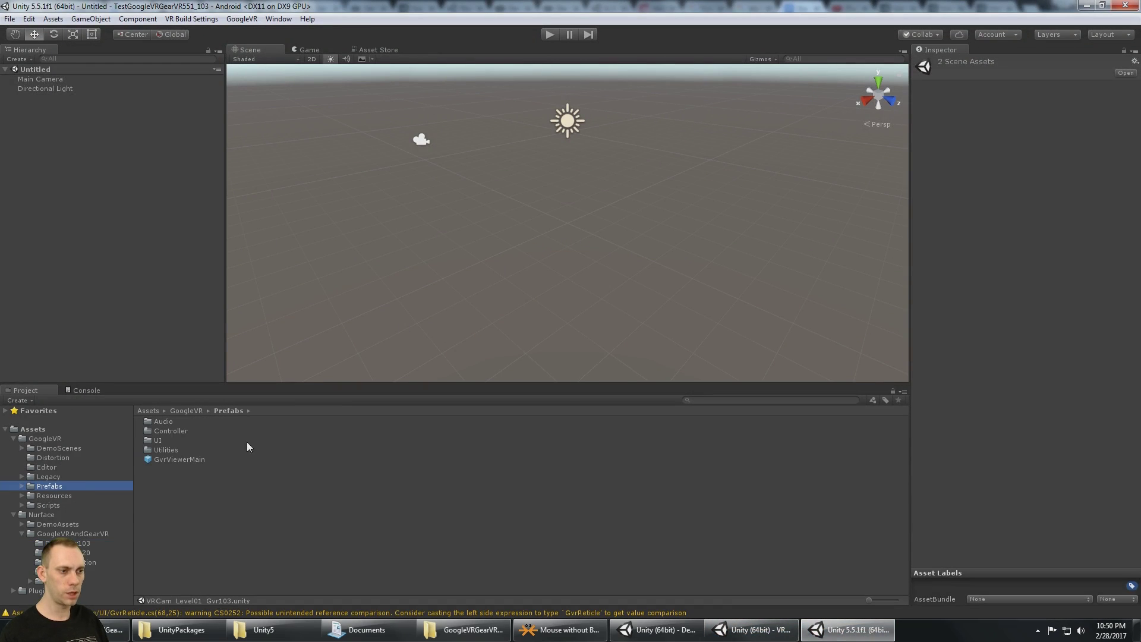
pyautogui.moveTo(178, 459); pyautogui.dragTo(109, 151)
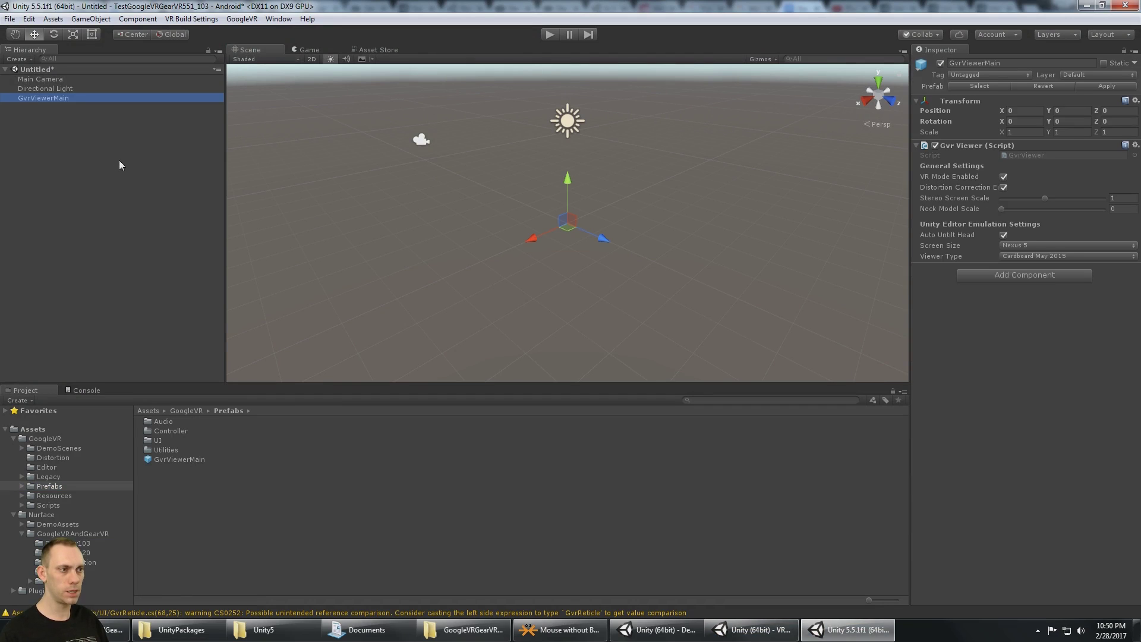
pyautogui.hotkey('alt', 'Tab')
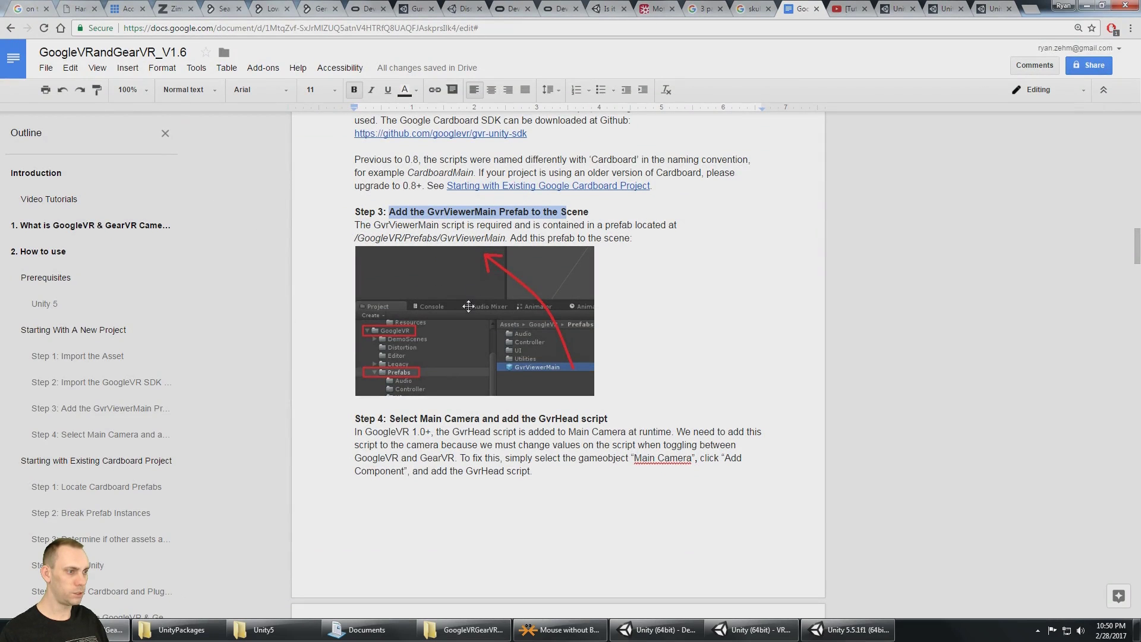
pyautogui.scroll(-3, 431, 305)
pyautogui.moveTo(390, 300); pyautogui.dragTo(608, 301)
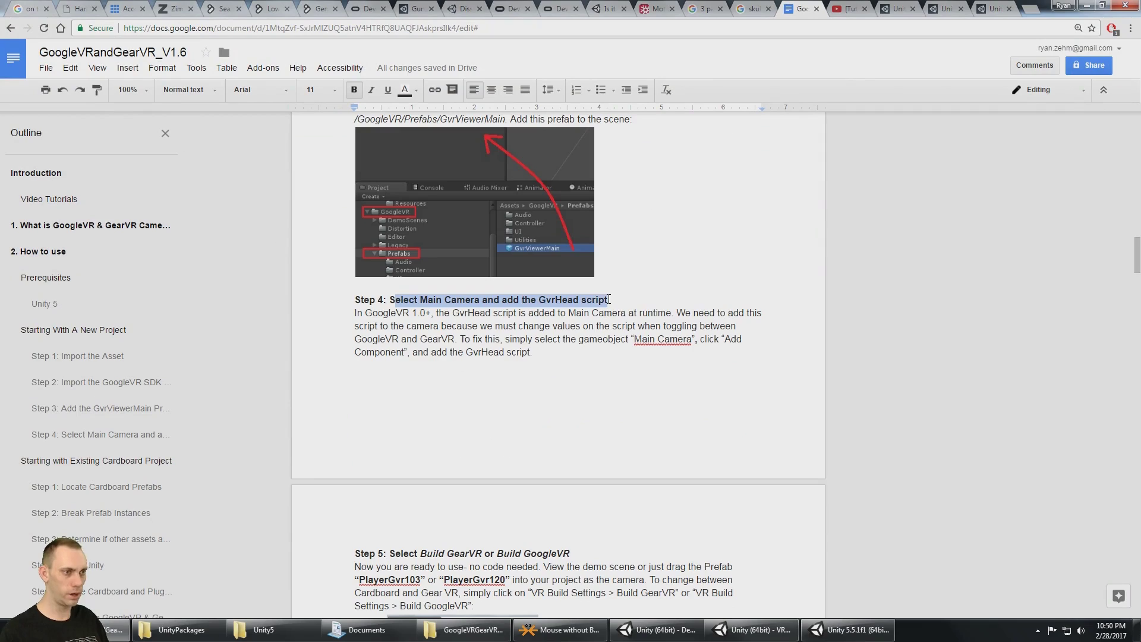
pyautogui.hotkey('alt', 'Tab')
# Add the GvrHead script component to Main Camera.
pyautogui.click(42, 80)
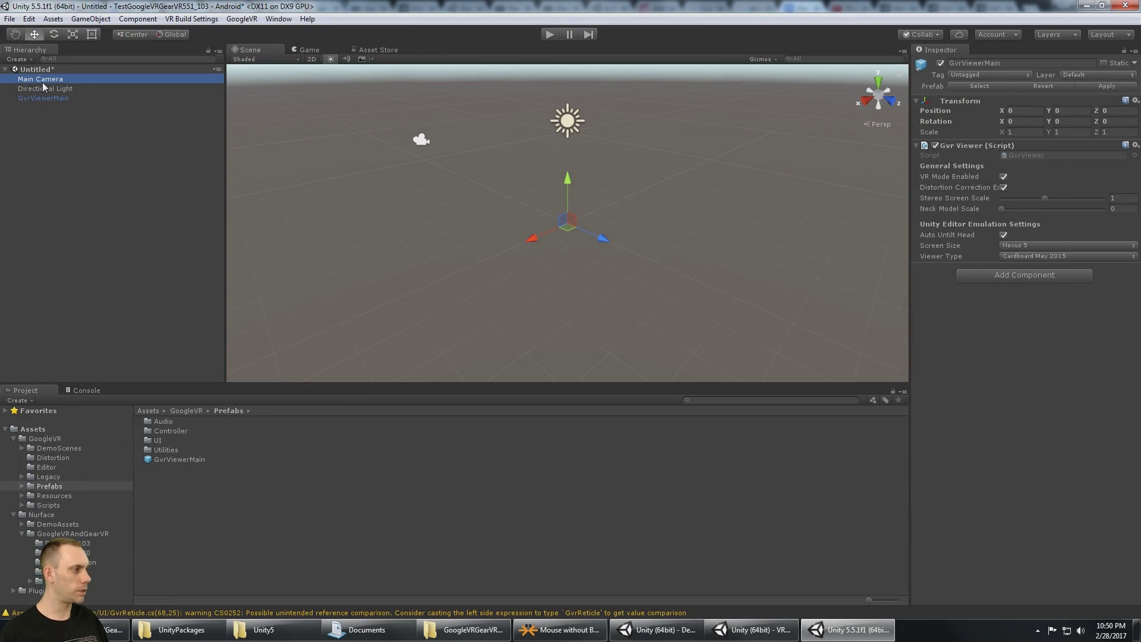
pyautogui.click(997, 341)
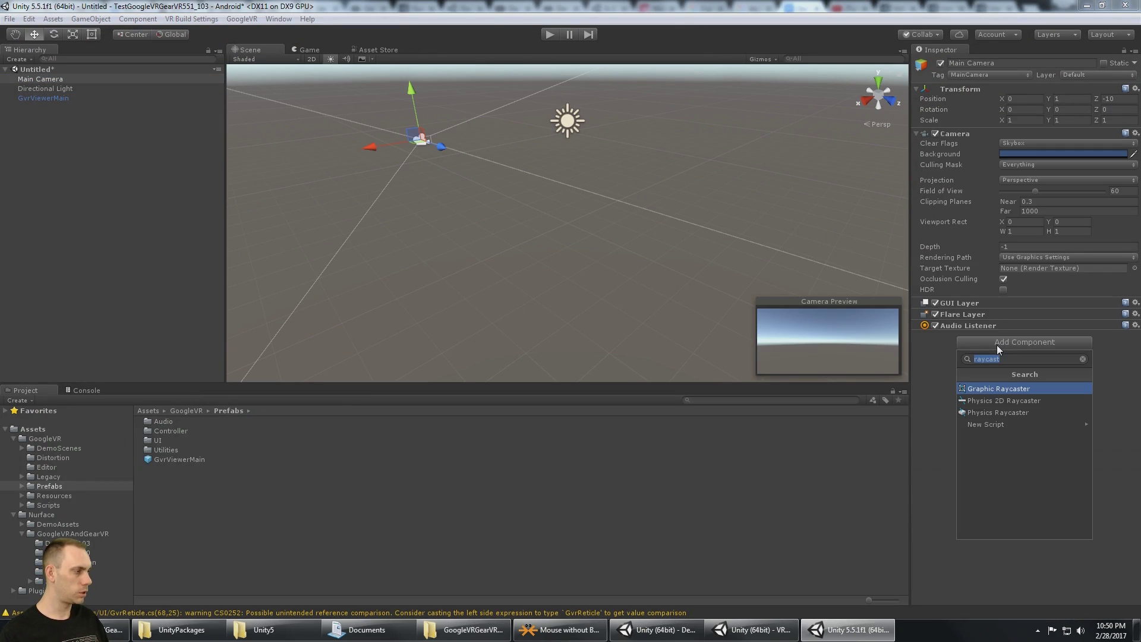
pyautogui.press('BackSpace')
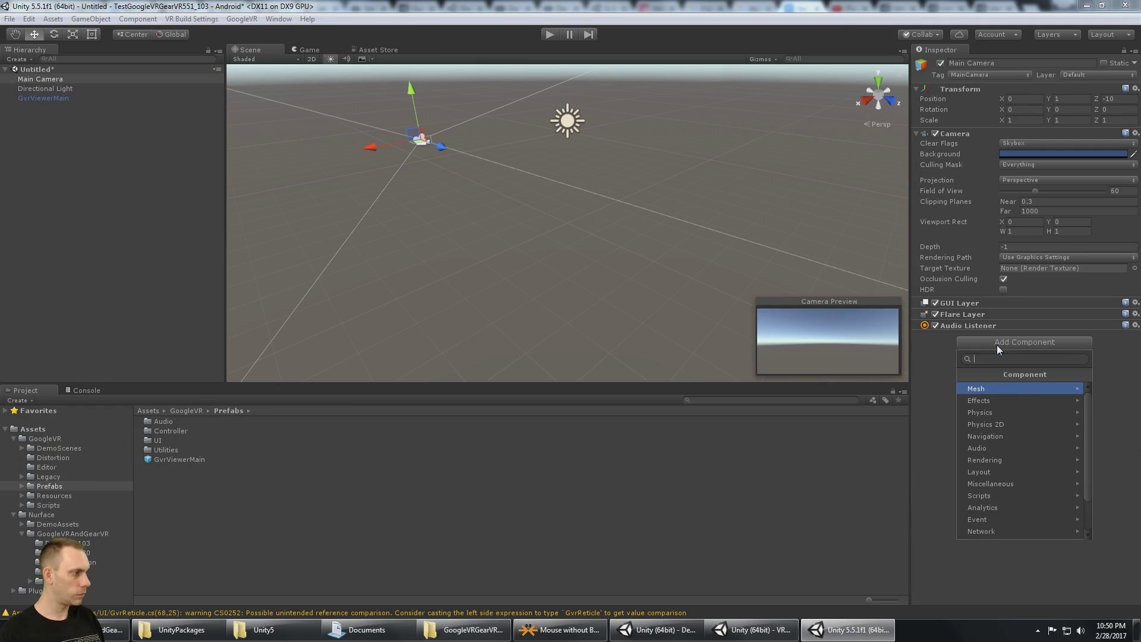
pyautogui.write('hea')
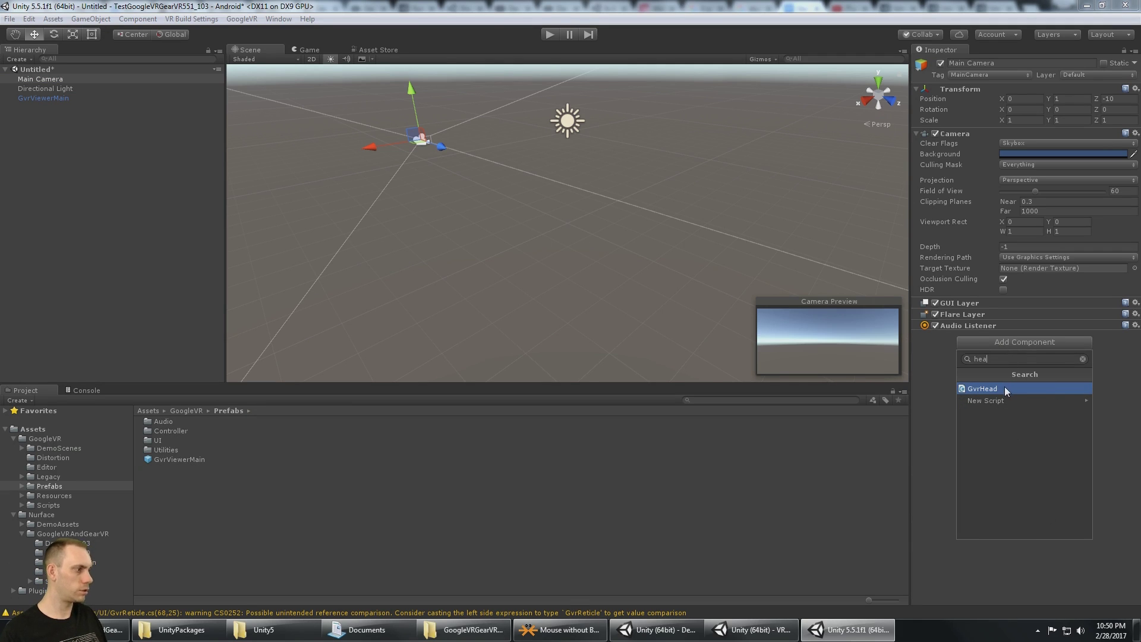
pyautogui.click(1004, 388)
pyautogui.hotkey('alt', 'Tab')
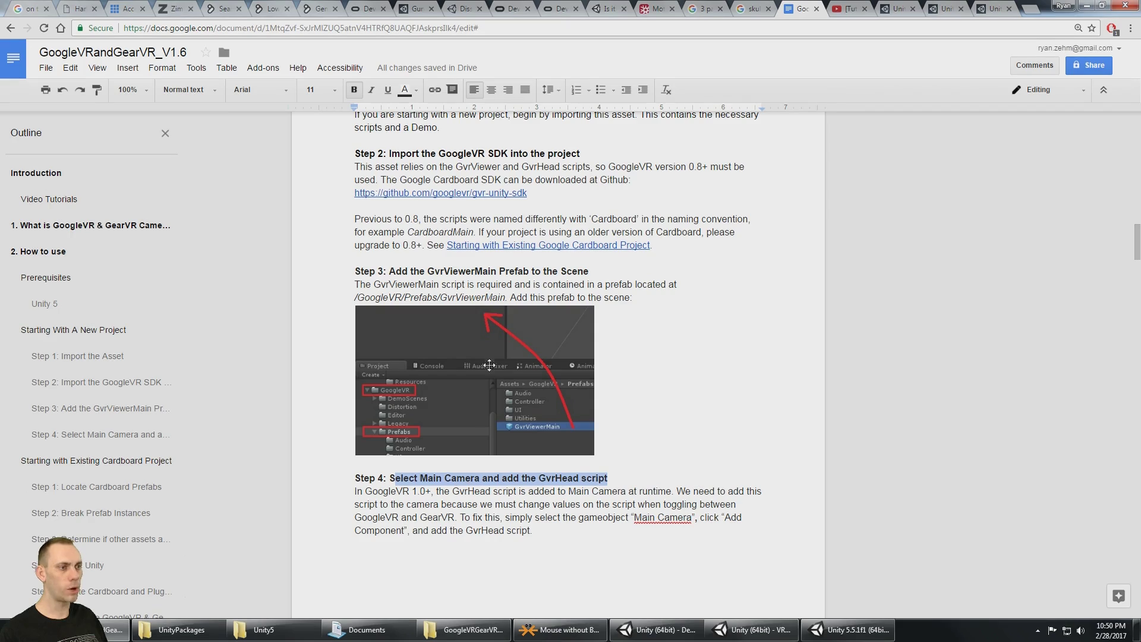
pyautogui.hotkey('alt', 'Tab')
# Create an empty object named Player and give it the Player tag.
pyautogui.rightClick(60, 130)
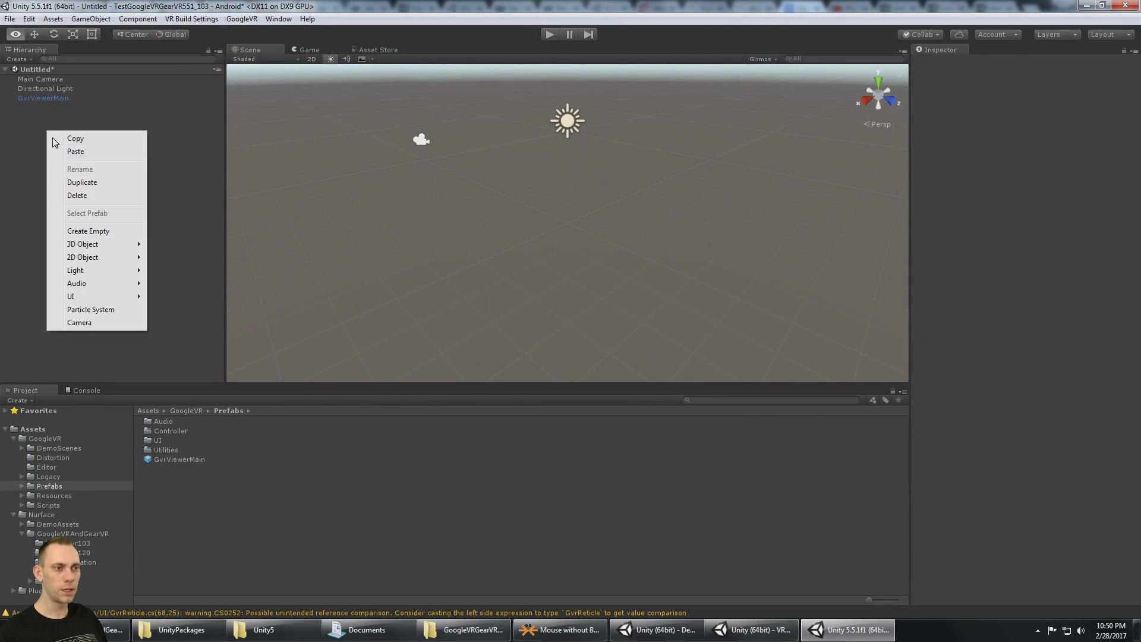
pyautogui.click(105, 229)
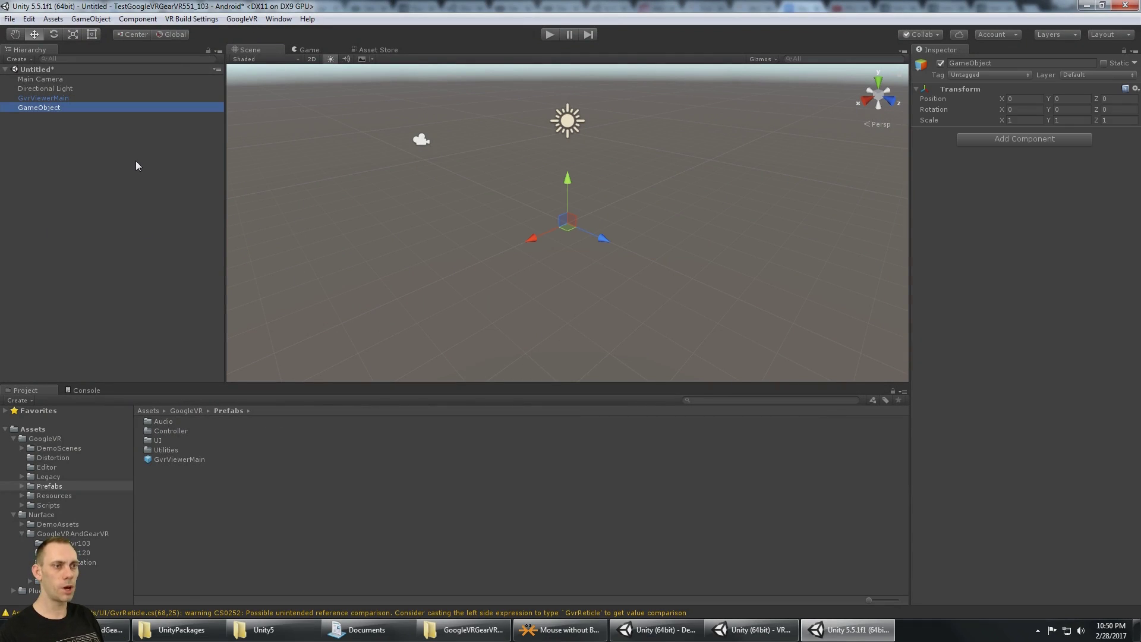
pyautogui.press('F2')
pyautogui.write('Player')
pyautogui.press('Return')
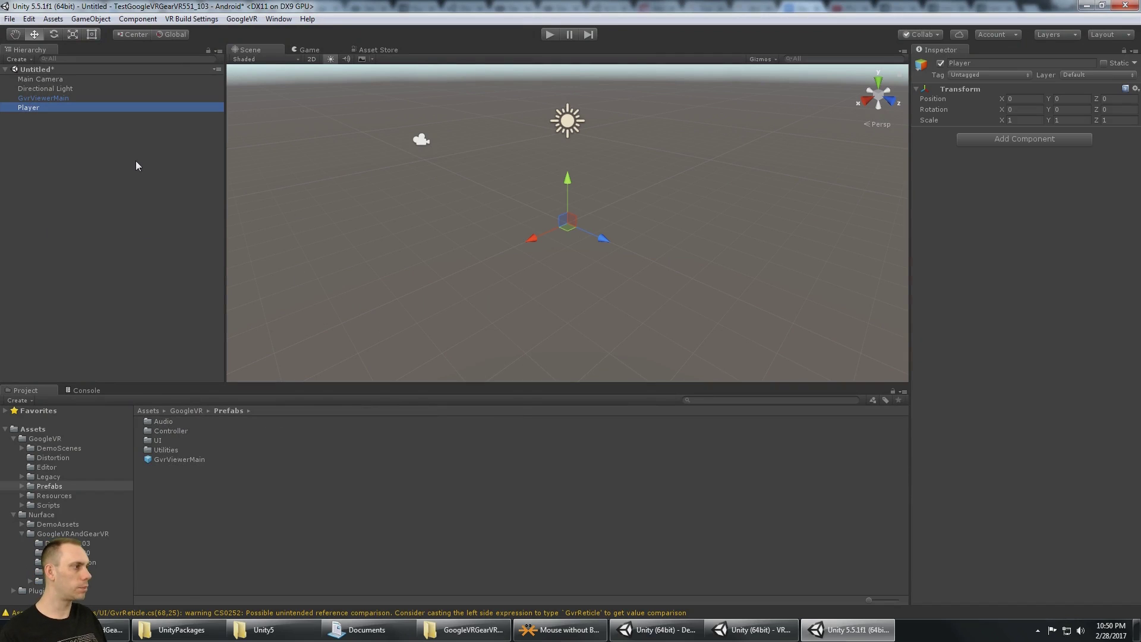
pyautogui.click(998, 76)
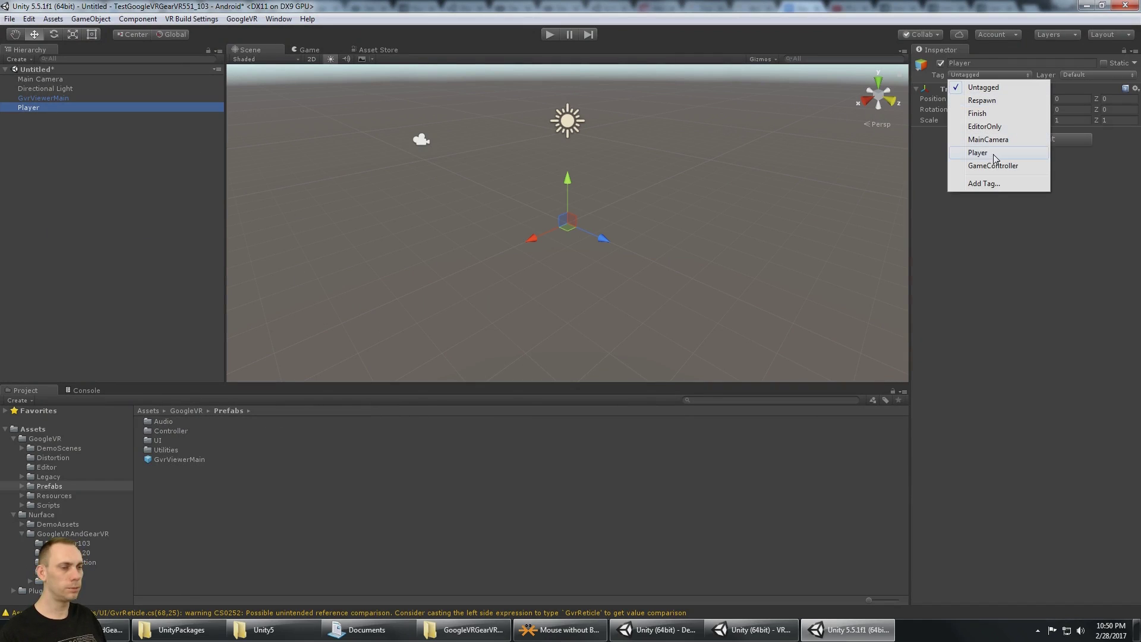
pyautogui.click(997, 156)
# Make Main Camera a child of Player and zero its Y and Z position.
pyautogui.moveTo(34, 80); pyautogui.dragTo(38, 109)
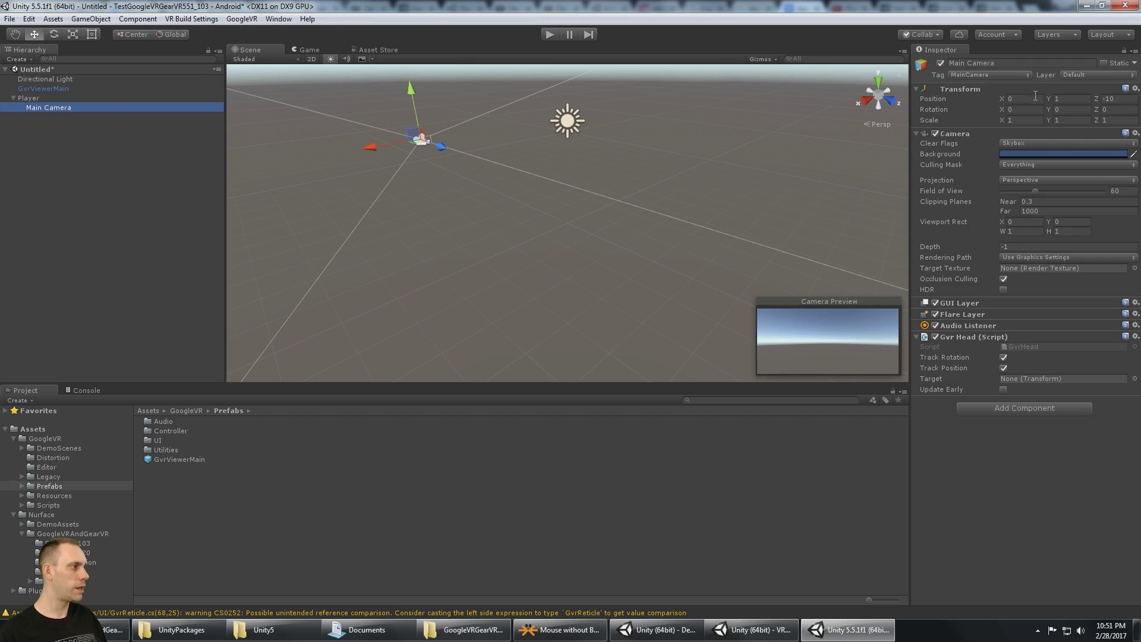
pyautogui.click(1069, 99)
pyautogui.write('0')
pyautogui.press('Tab')
pyautogui.write('0')
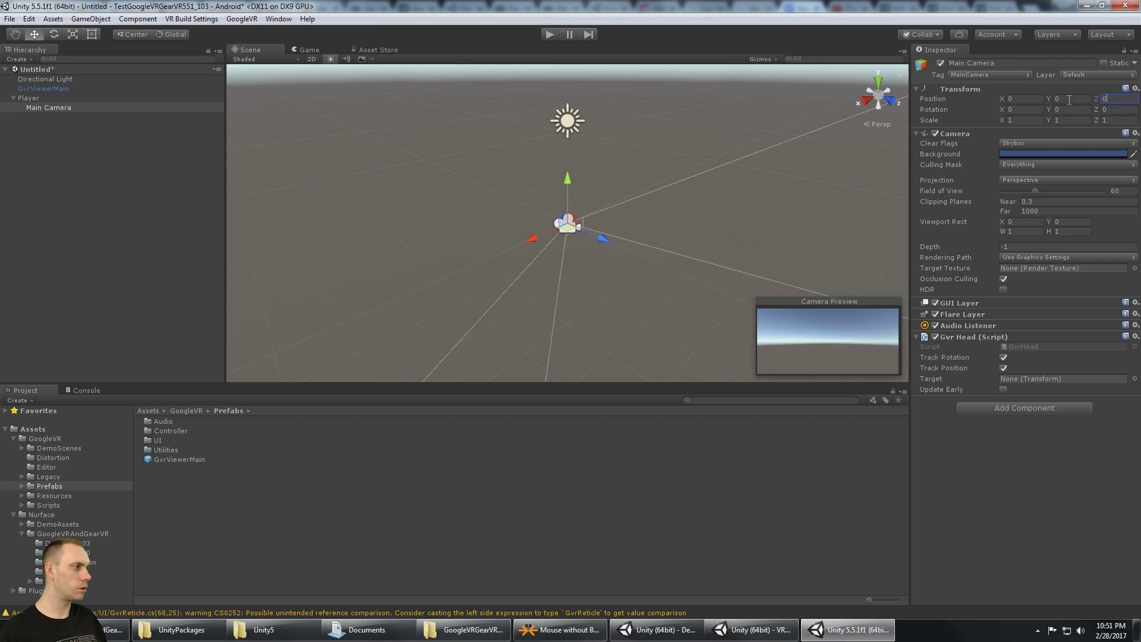
# Raise the Player object to Y position 1.6 and check Main Camera's setup.
pyautogui.click(116, 139)
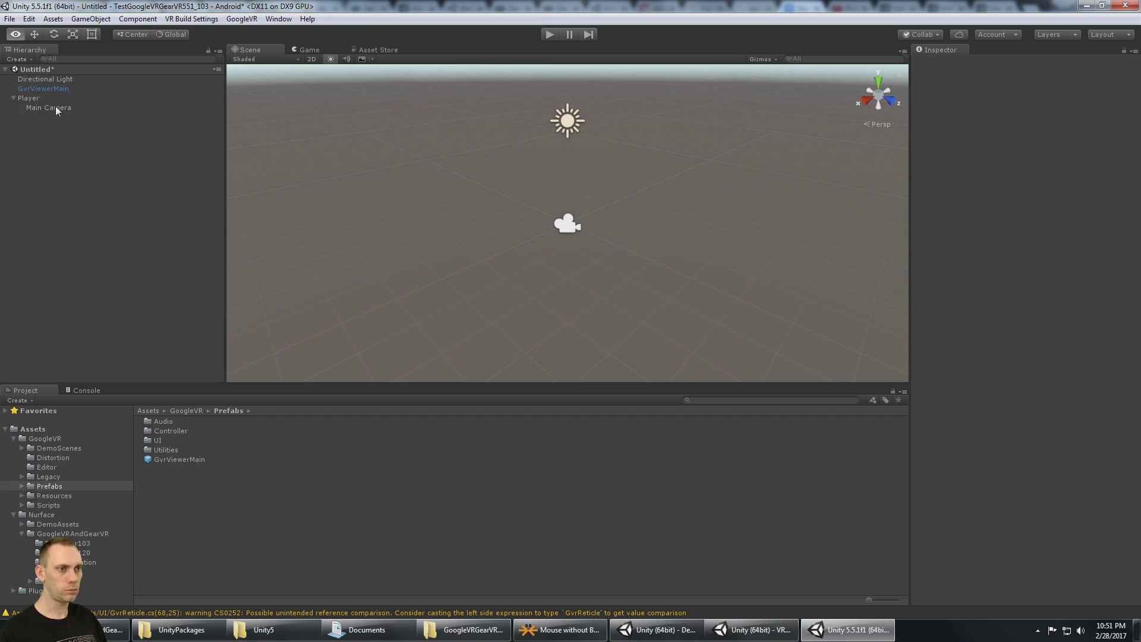
pyautogui.click(47, 100)
pyautogui.press('alt')
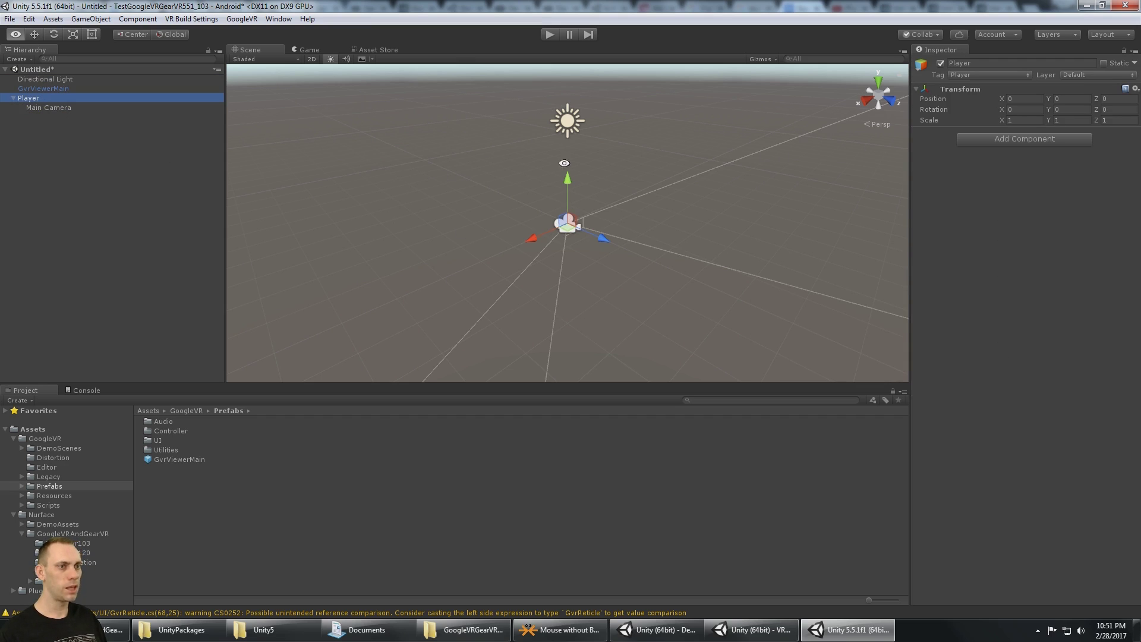
pyautogui.click(1070, 100)
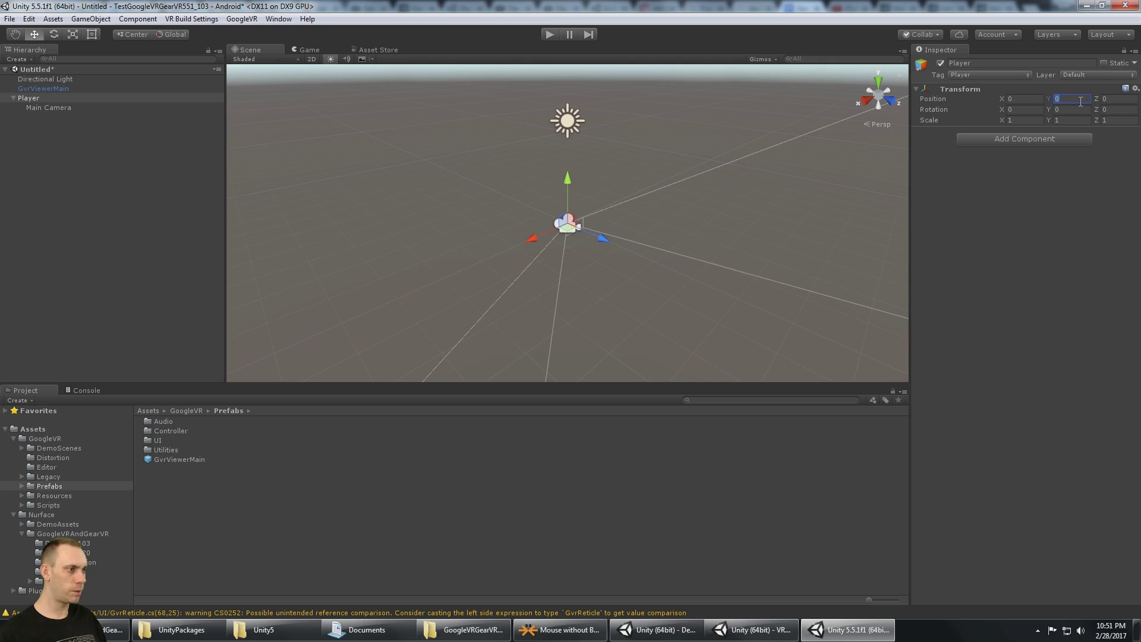
pyautogui.write('1.6')
pyautogui.press('Return')
pyautogui.click(148, 158)
pyautogui.keyDown('alt'); pyautogui.moveTo(416, 196); pyautogui.dragTo(287, 154); pyautogui.keyUp('alt')
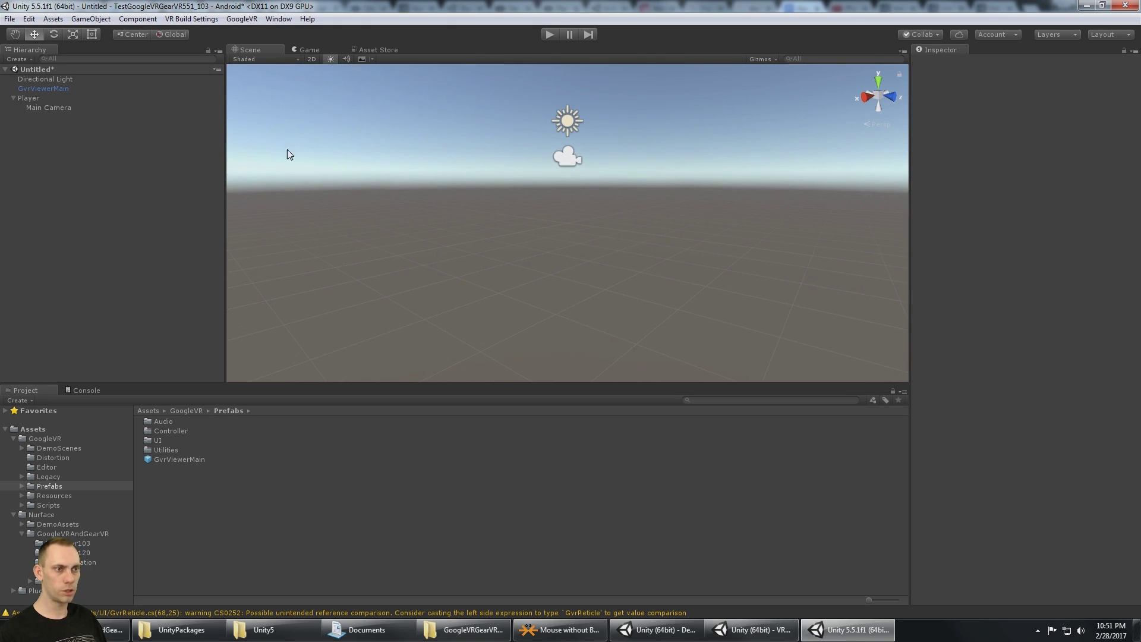
pyautogui.click(68, 100)
pyautogui.click(66, 109)
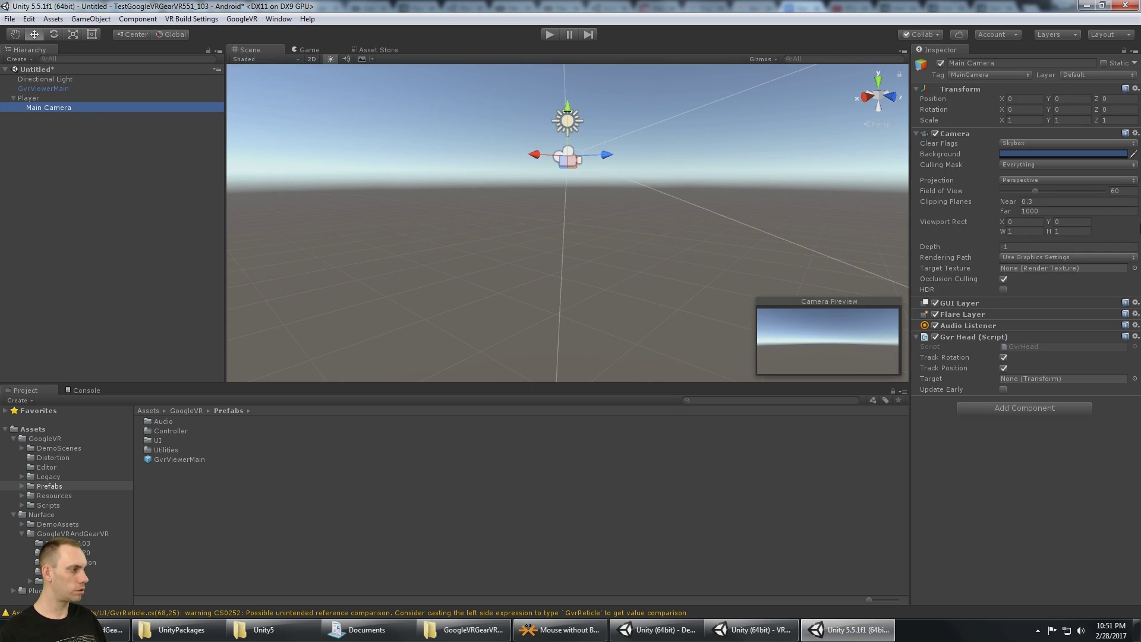